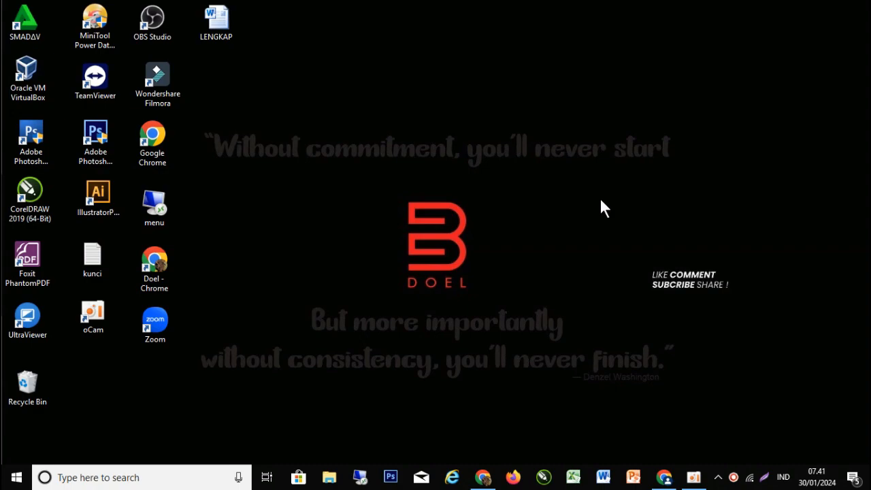
Step: Switch to Chrome and look through the uploaded videos on the BBD (Belajar Bareng Doel) YouTube channel
click(483, 477)
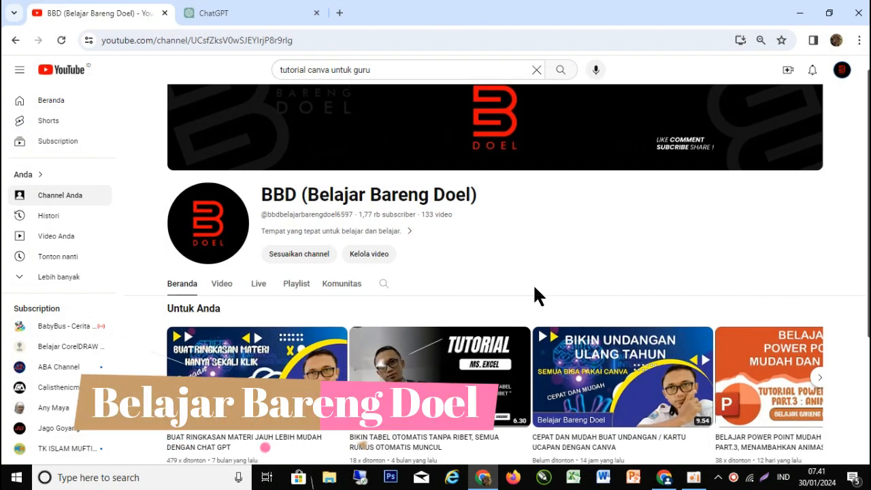
scroll(534, 296, down, 2)
scroll(535, 296, up, 2)
scroll(534, 283, down, 1)
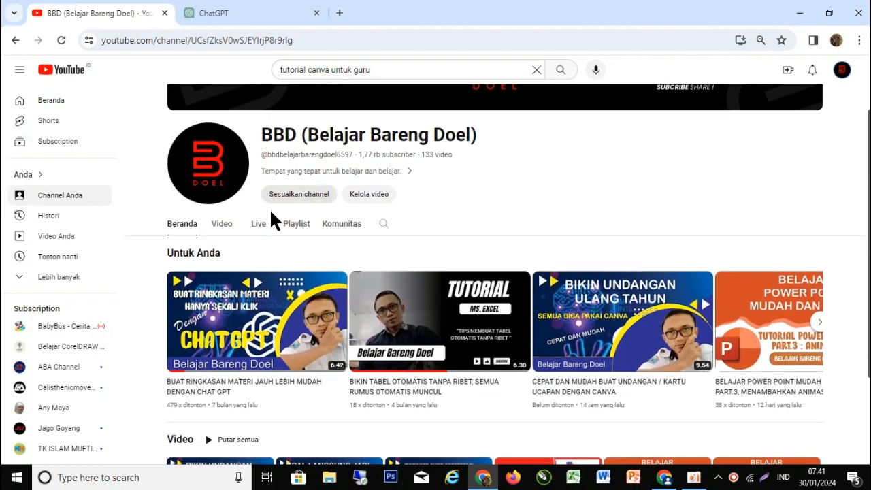
click(222, 225)
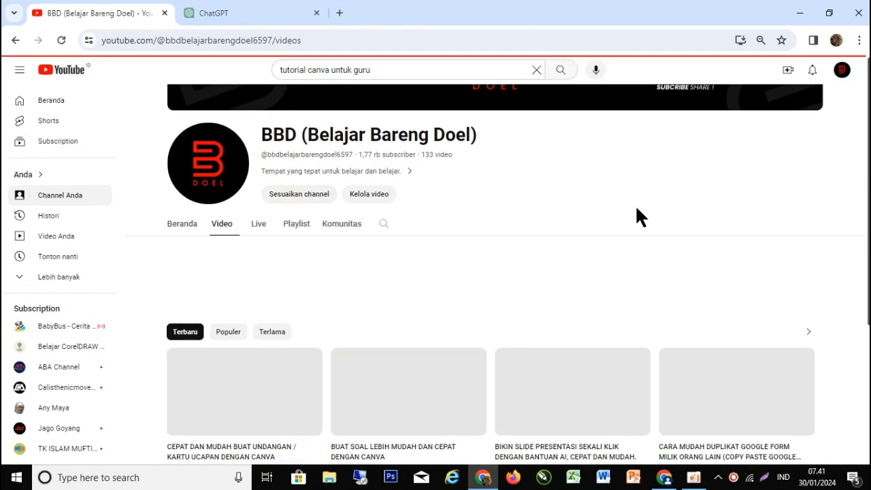
scroll(637, 246, down, 6)
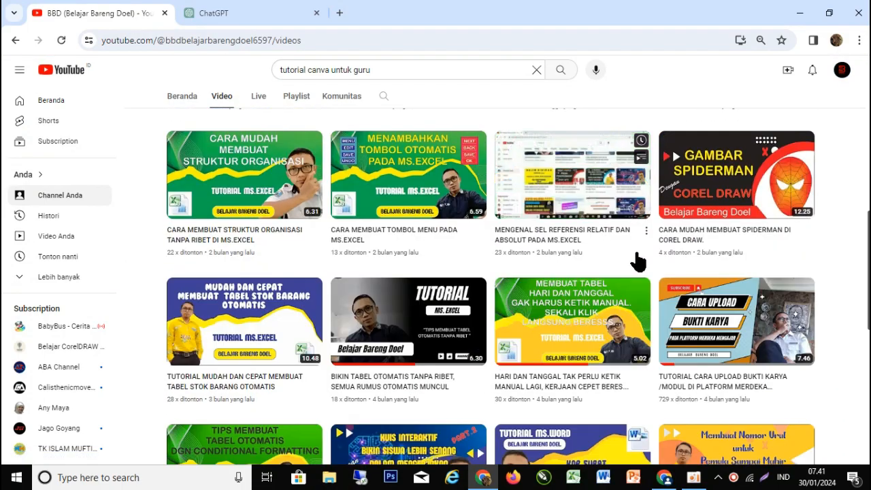
scroll(638, 261, down, 4)
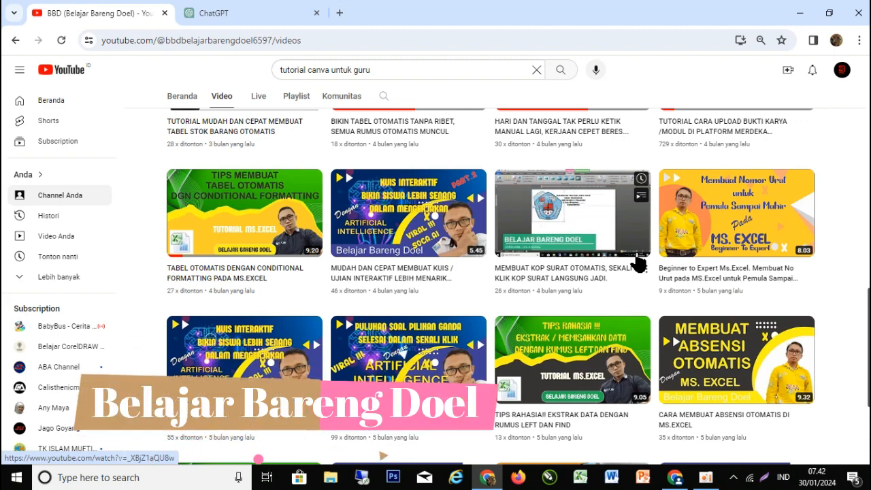
scroll(638, 264, down, 3)
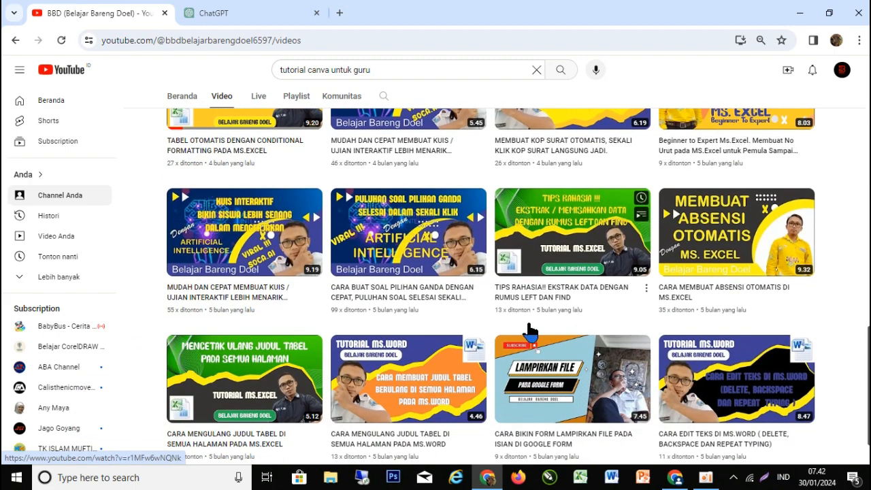
click(684, 481)
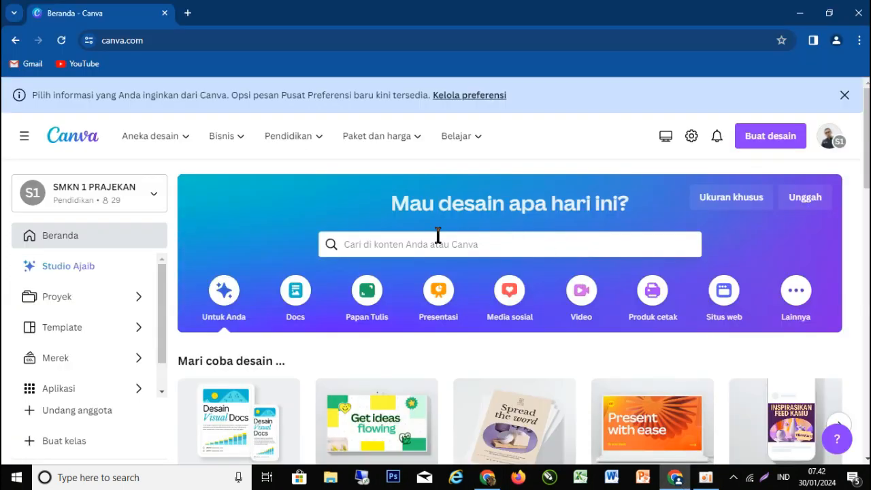
click(487, 477)
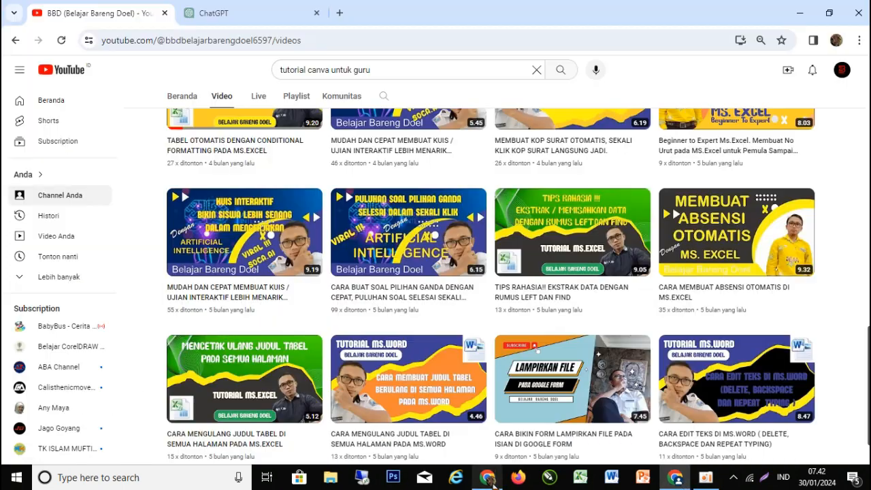
scroll(286, 224, up, 6)
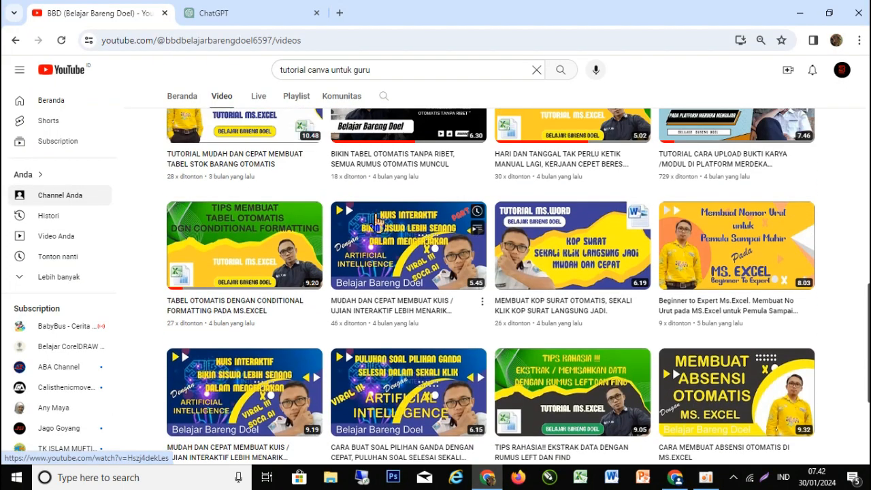
scroll(360, 230, up, 3)
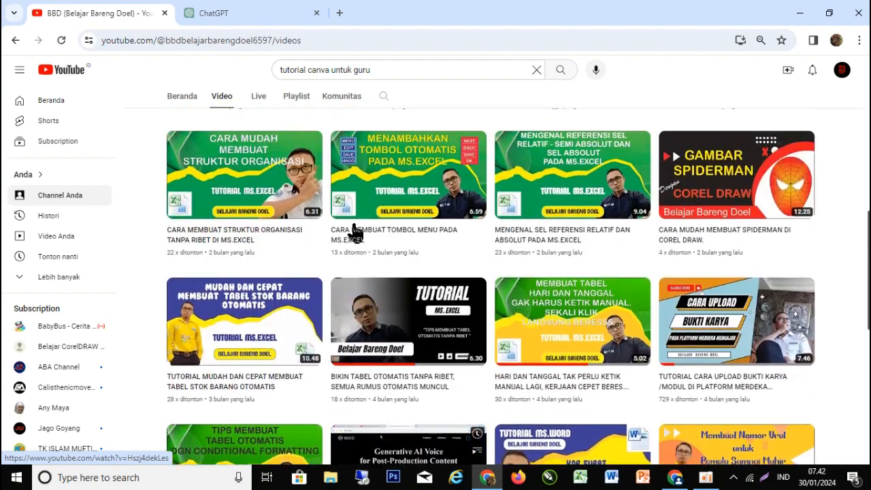
scroll(402, 241, up, 5)
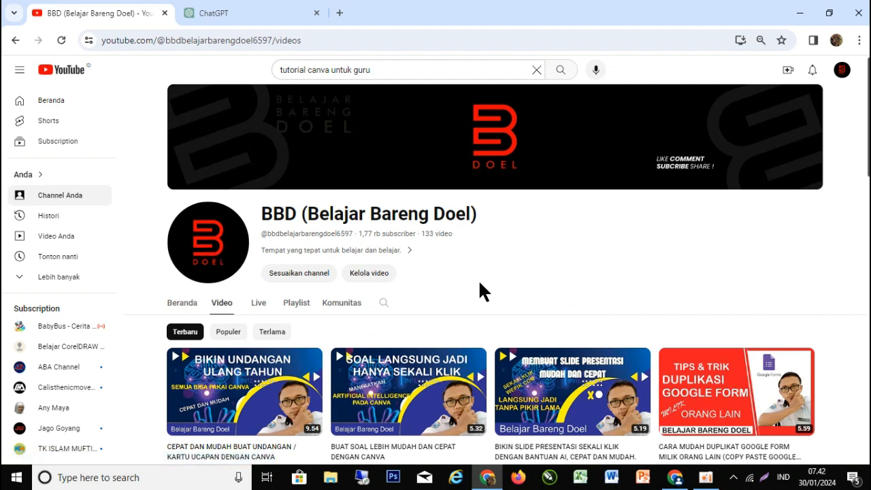
Step: Switch to the Canva window and search its templates for "modul"
click(674, 478)
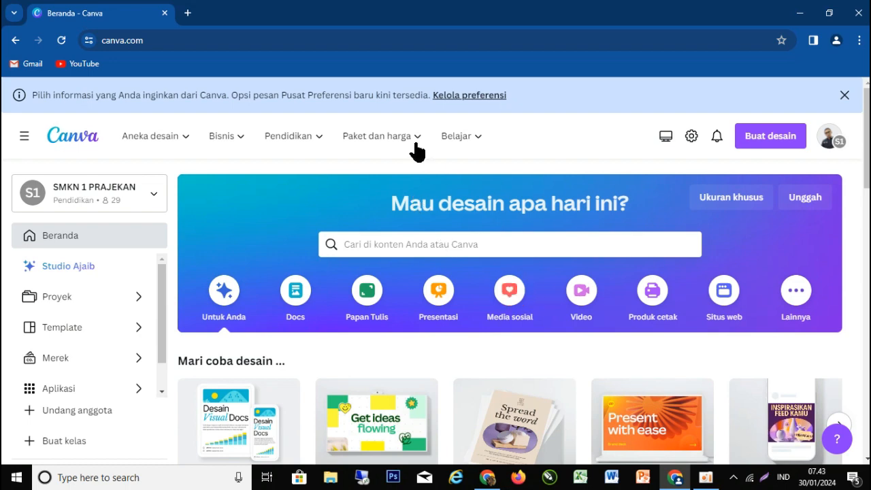
mouse_move(417, 150)
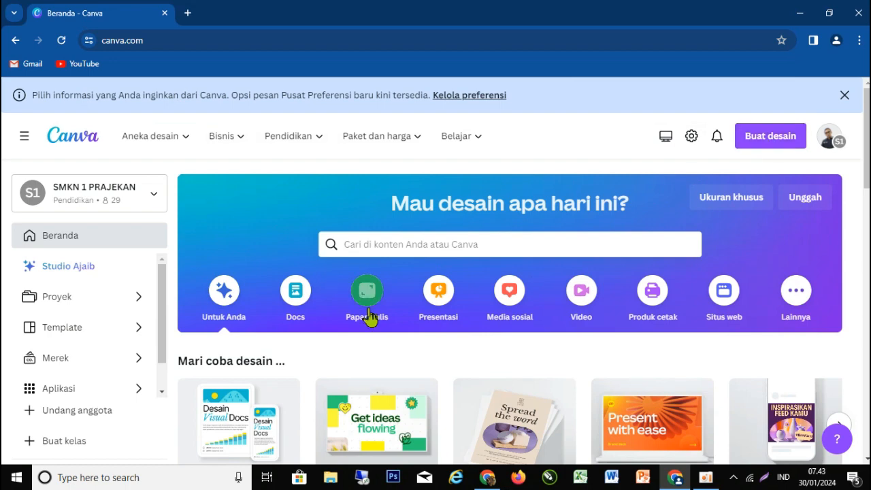
click(355, 247)
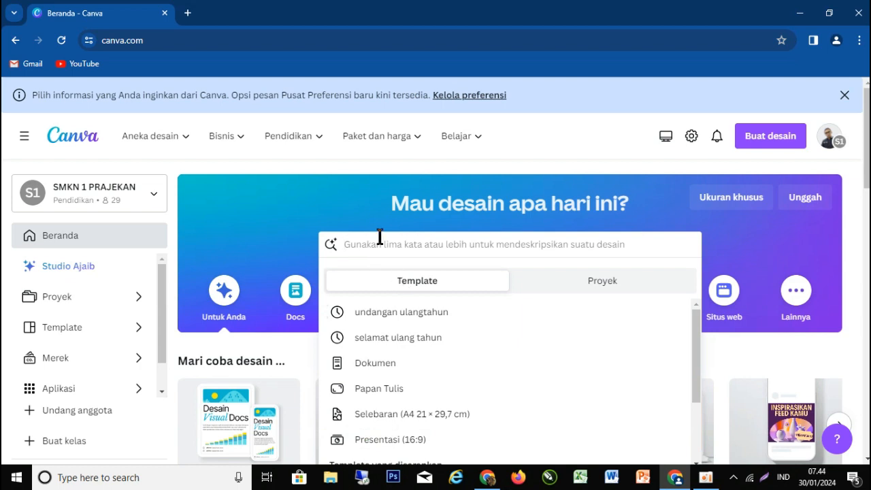
text(modu)
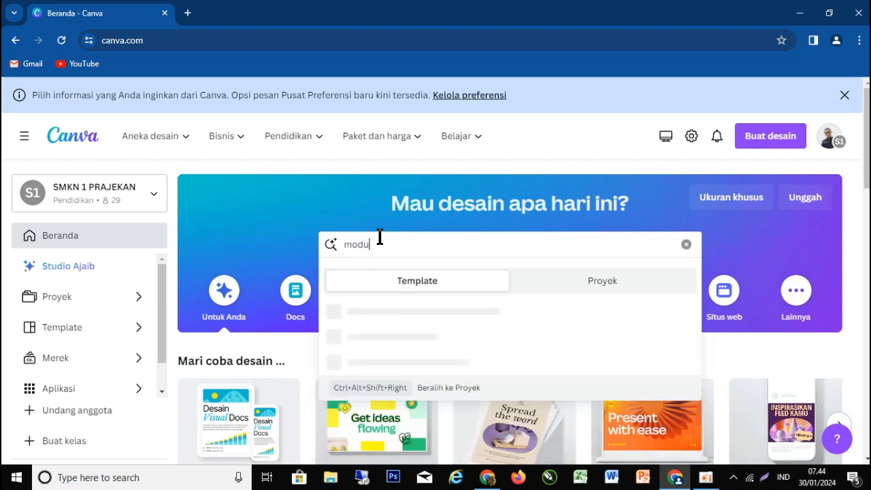
text(l)
key(Return)
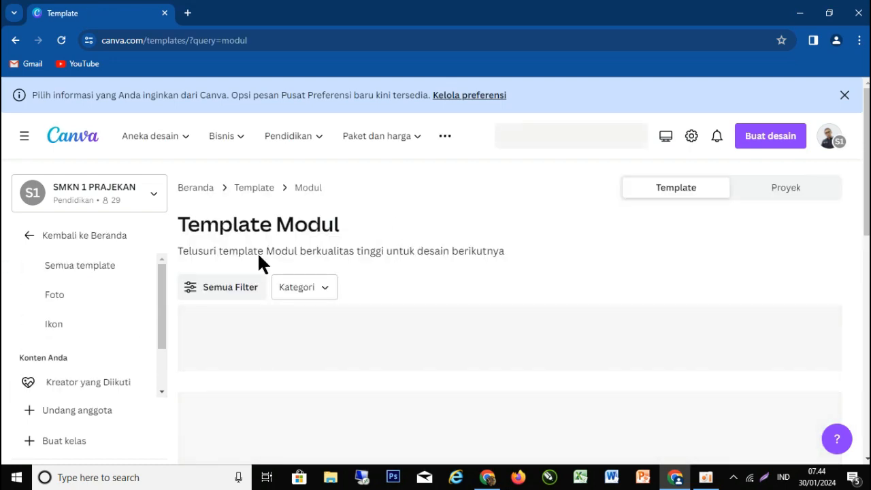
Step: Examine the module cover templates in the results, including their education availability badges
scroll(499, 318, down, 2)
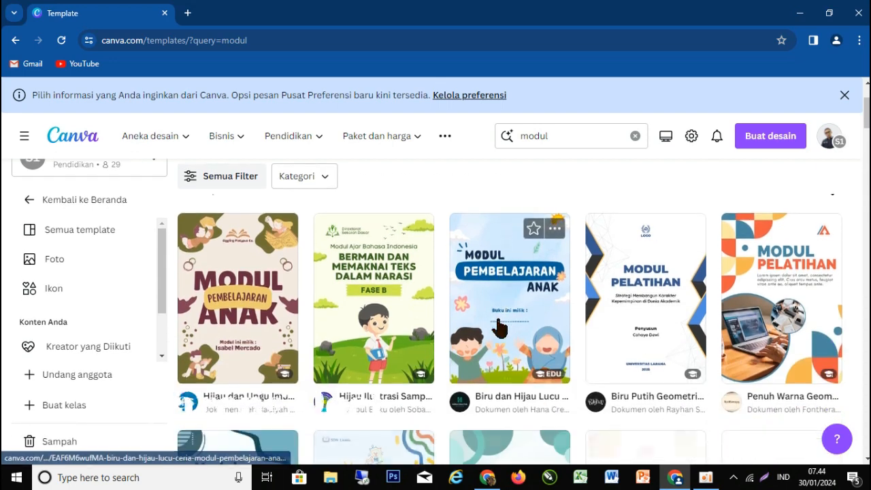
scroll(507, 317, down, 1)
scroll(507, 317, down, 3)
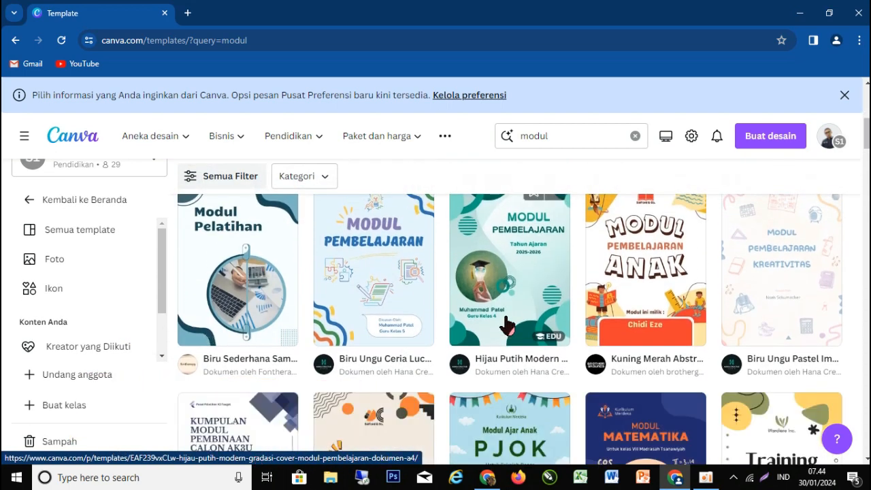
scroll(507, 327, up, 1)
scroll(507, 327, down, 3)
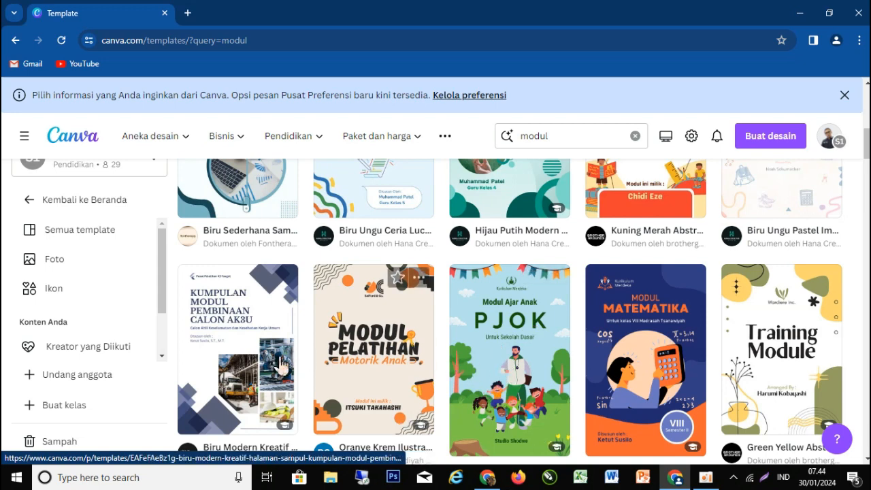
scroll(264, 371, up, 1)
scroll(263, 371, up, 4)
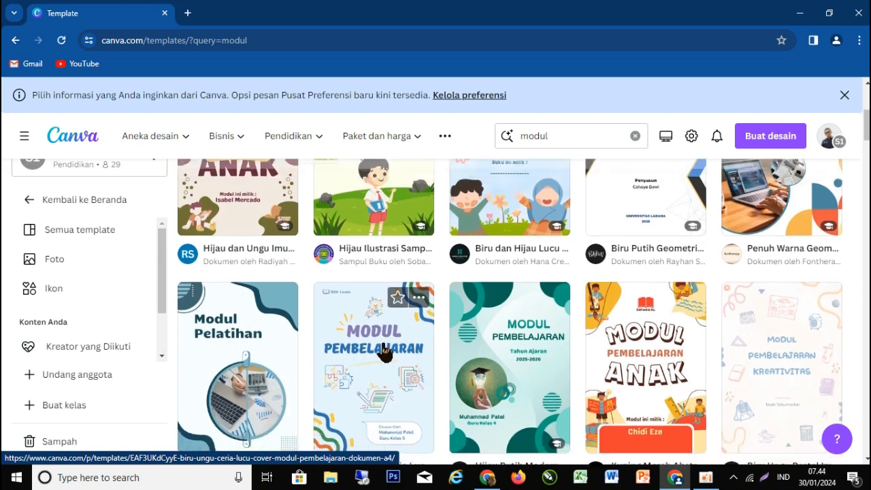
scroll(564, 318, up, 3)
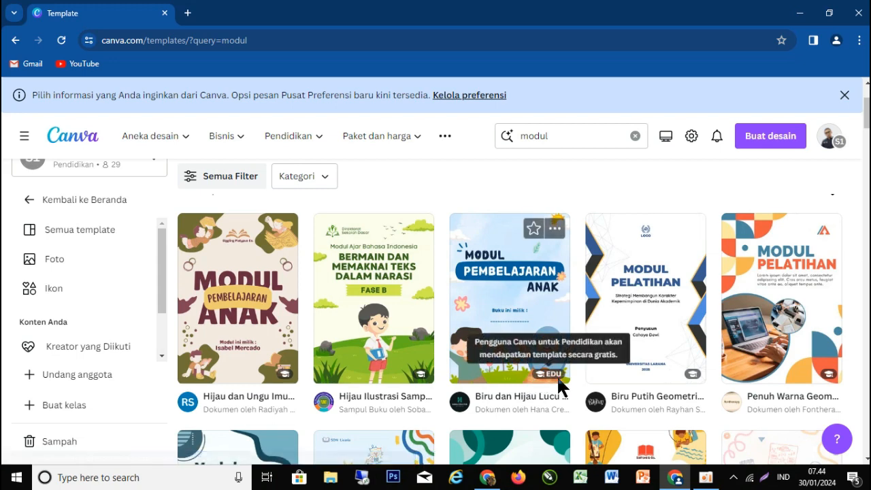
mouse_move(405, 380)
mouse_move(268, 385)
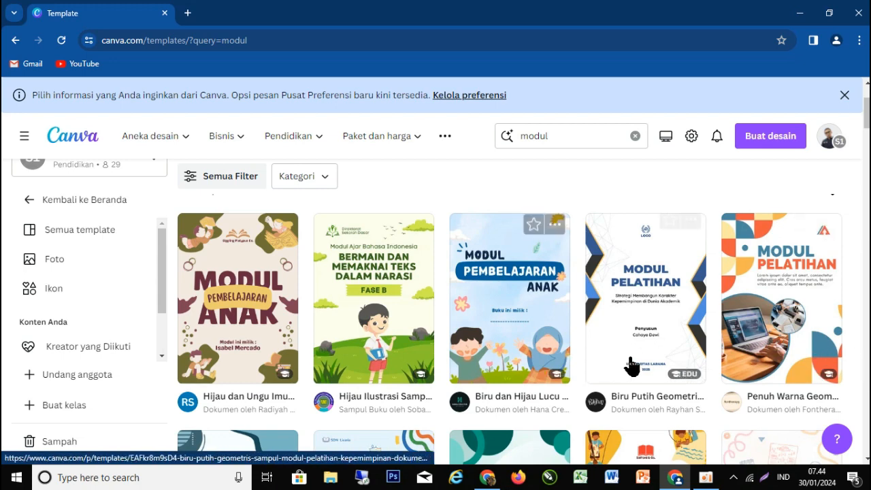
Step: Create a design from the "Penuh Warna Geometri Sampul Modul Pelatihan A4 Dokumen" template
click(778, 326)
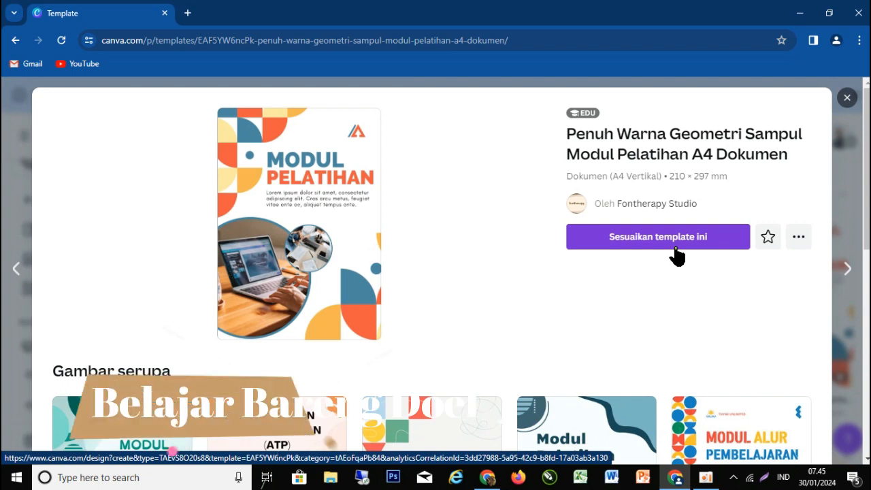
click(622, 240)
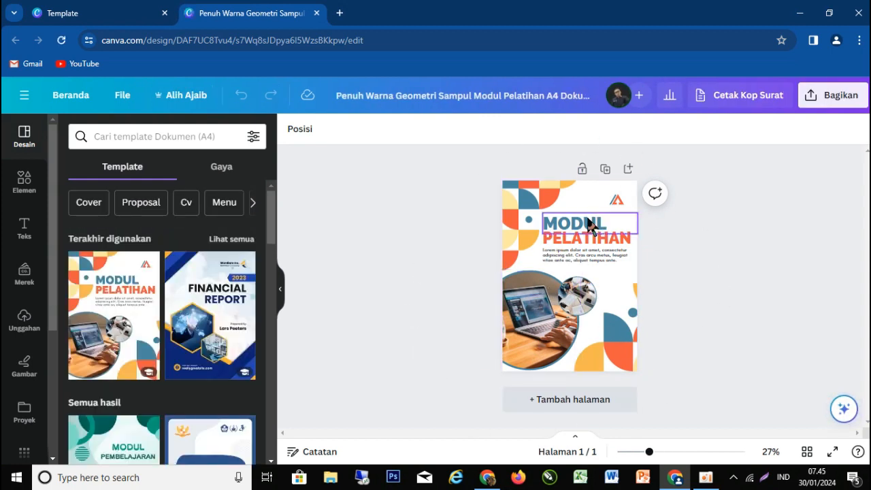
Step: Replace the orange heading PELATIHAN with INFORMATIKA and shrink it to font size 59,8 so it fits the page width
scroll(116, 387, down, 2)
scroll(115, 387, up, 2)
drag(651, 454, 666, 454)
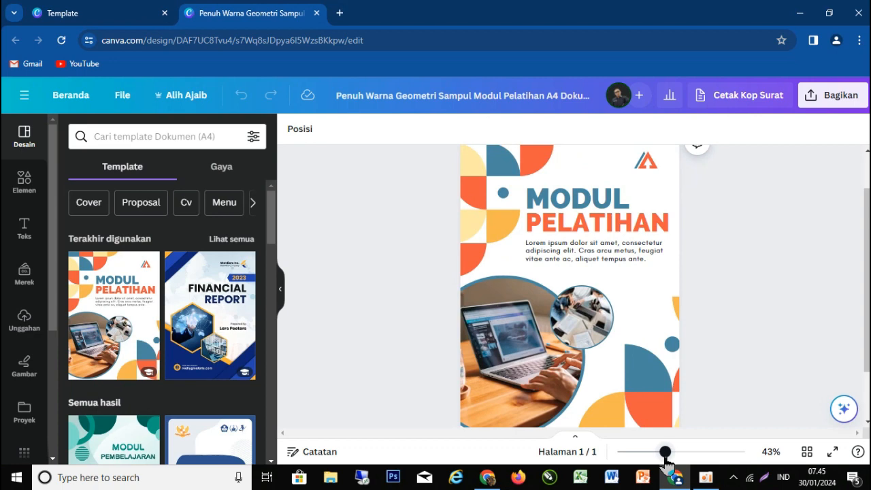
click(577, 223)
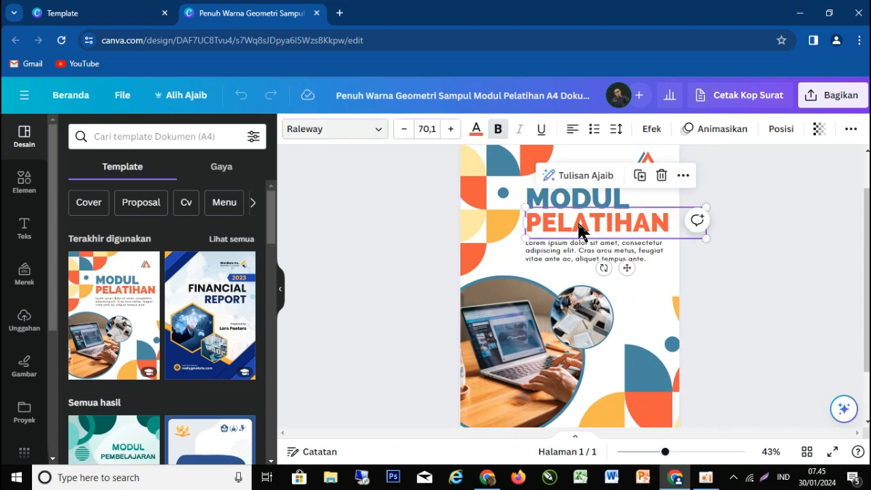
double_click(579, 223)
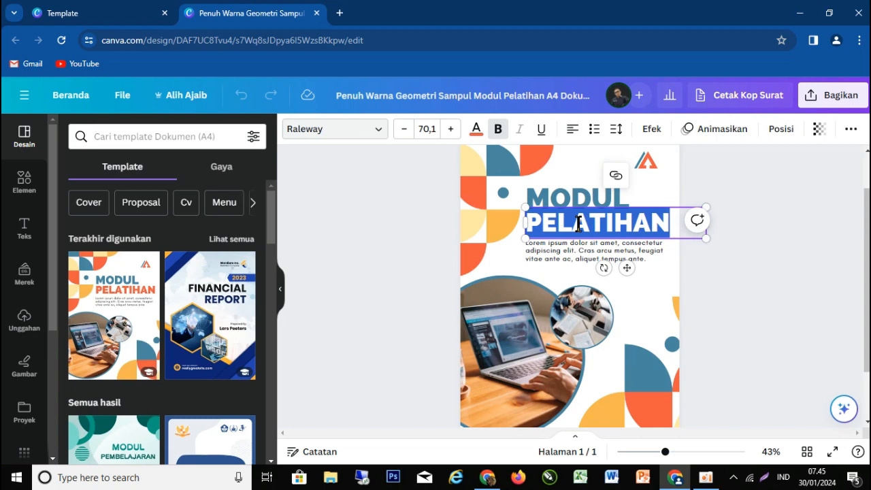
text(INFORMATIK)
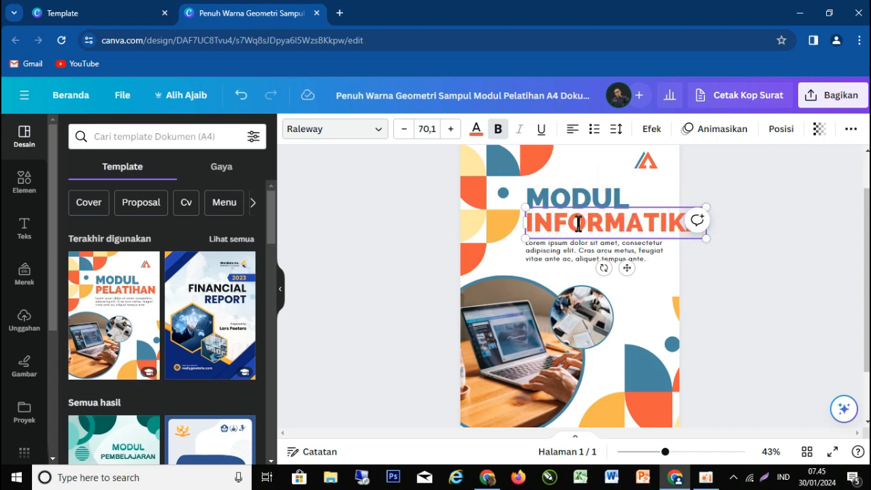
drag(707, 205, 683, 214)
drag(679, 215, 679, 215)
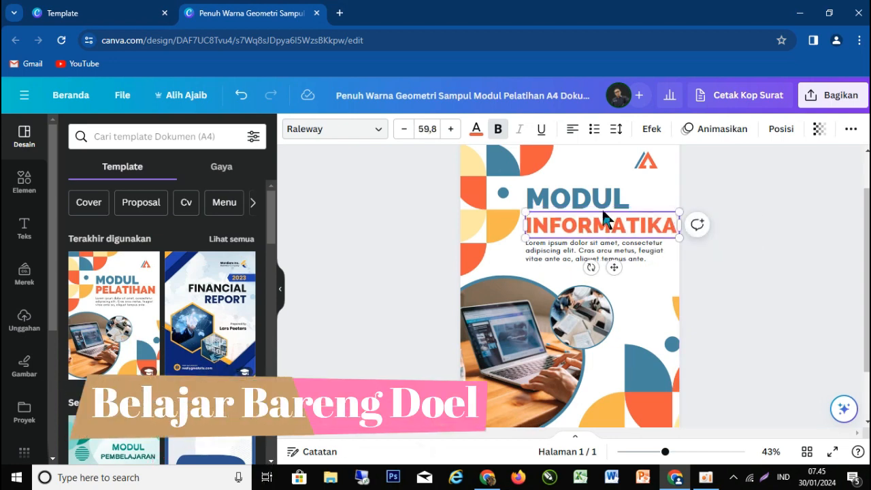
Step: Shrink the blue MODUL heading to about font size 71,2 by scaling its text box
click(600, 198)
drag(679, 183, 666, 186)
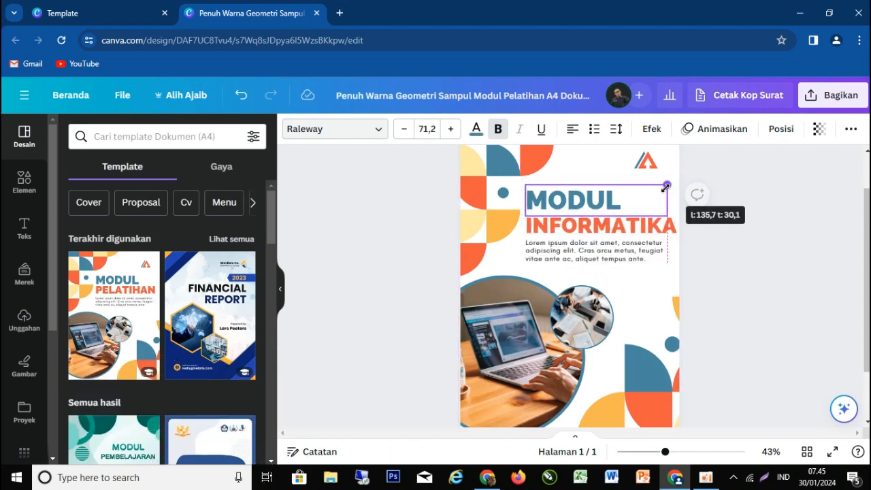
click(759, 193)
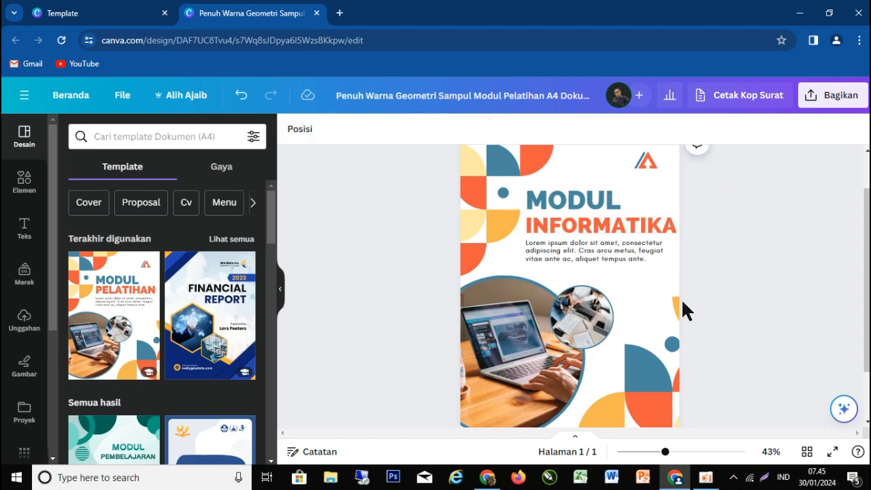
Step: Replace the placeholder paragraph under the headings with three lines: MODUL PEMBELAJARAN INFORMATIKA, KELAS X DKV, SMK NEGERI 1 MAJAPAHIT
click(585, 257)
double_click(586, 256)
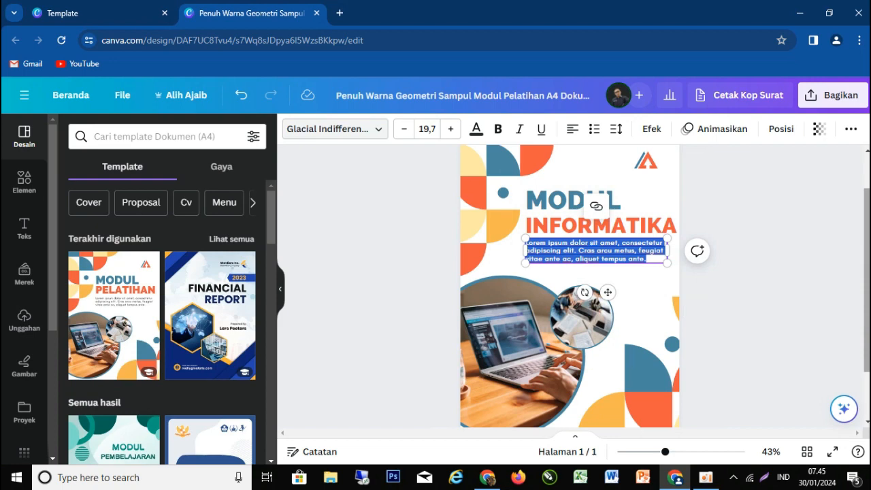
text(MODUL PEMBELAJARAN INFORMATIKA)
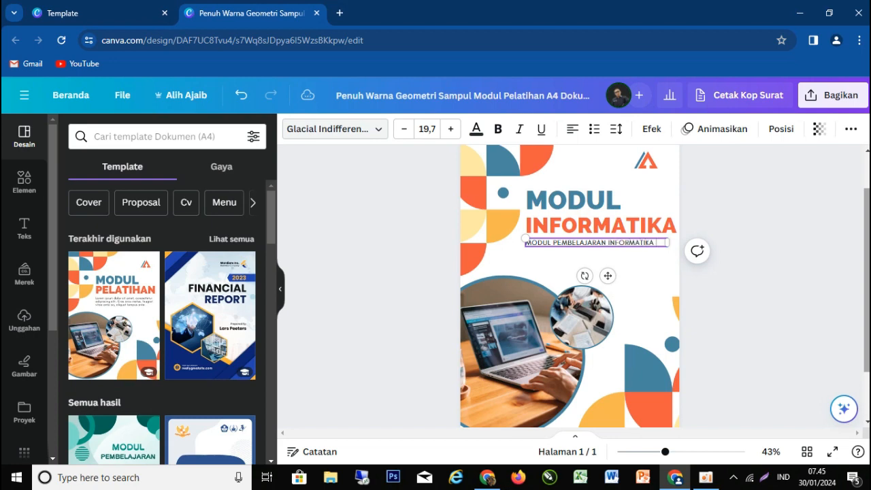
text(KELAS X DKV)
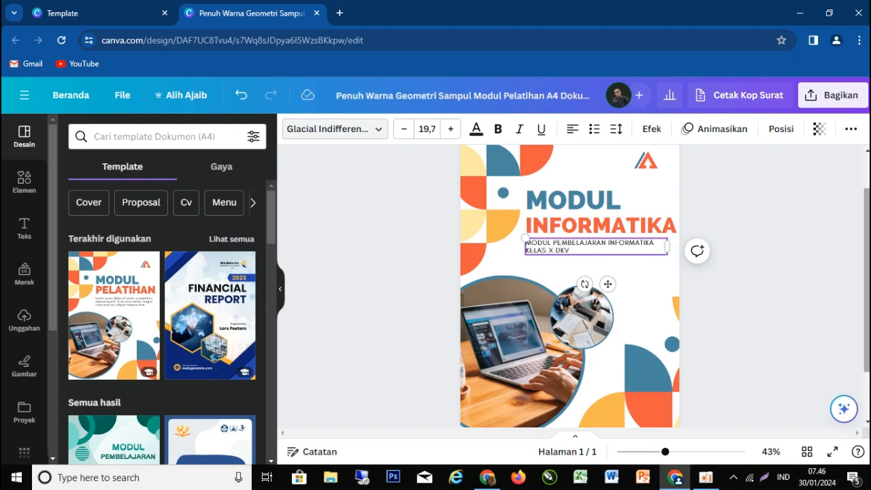
key(Return)
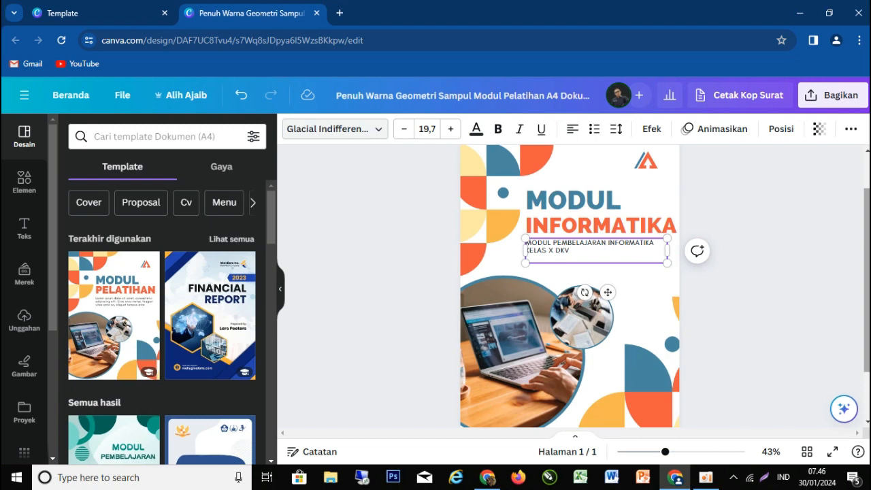
text(SMK)
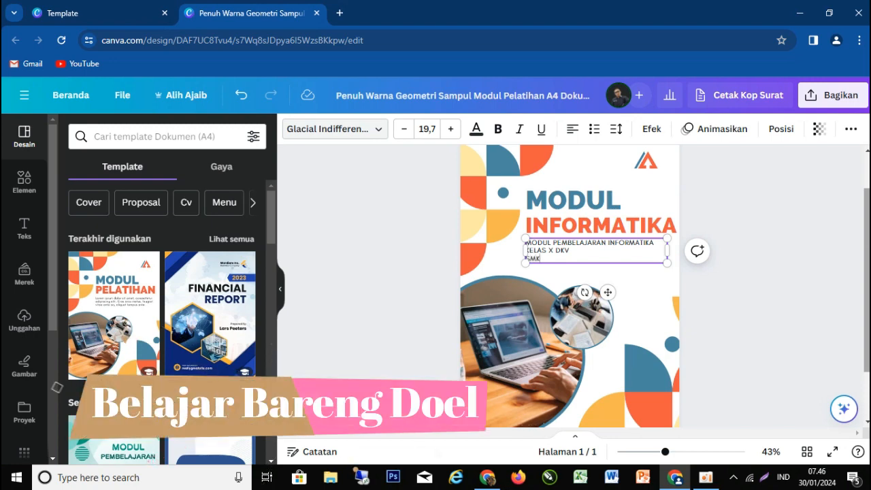
text( NEGERI 1 MAJAPAHIT)
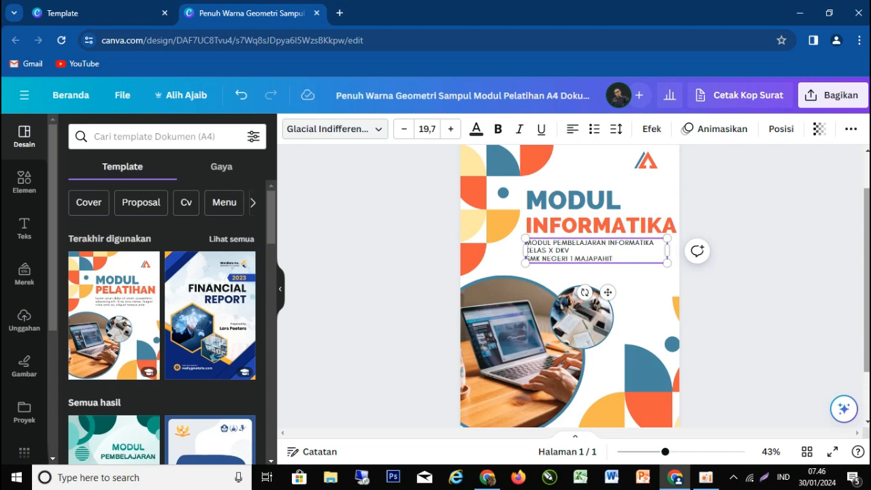
click(729, 350)
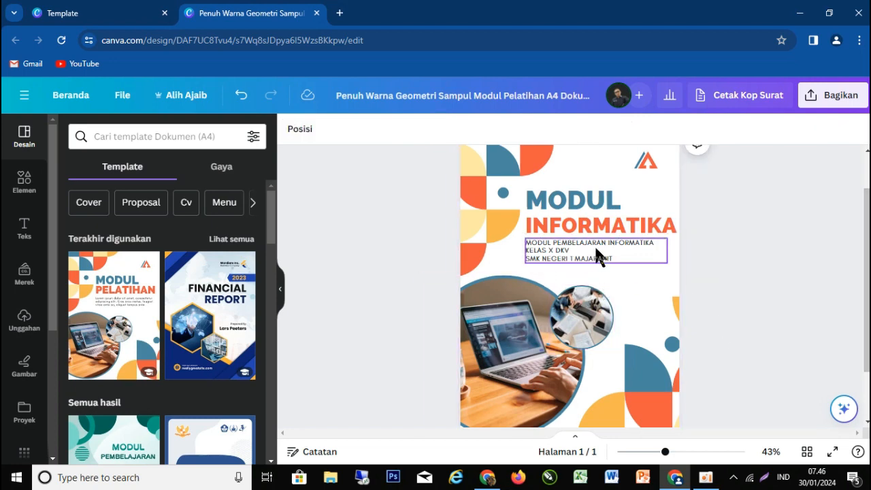
Step: Recolor the upper geometric pattern's blue shapes to the laptop photo's dark brown and its red-orange shapes to the photo's light orange #df9559
scroll(652, 340, down, 2)
scroll(652, 339, up, 3)
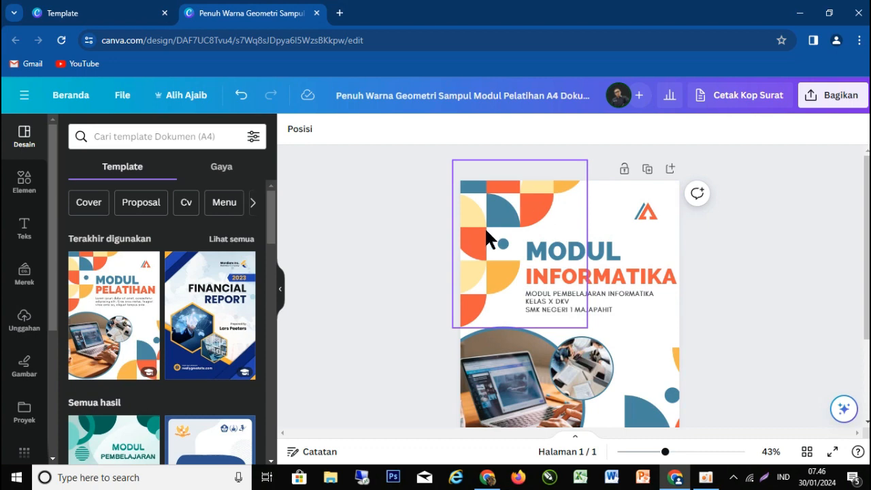
scroll(507, 234, down, 3)
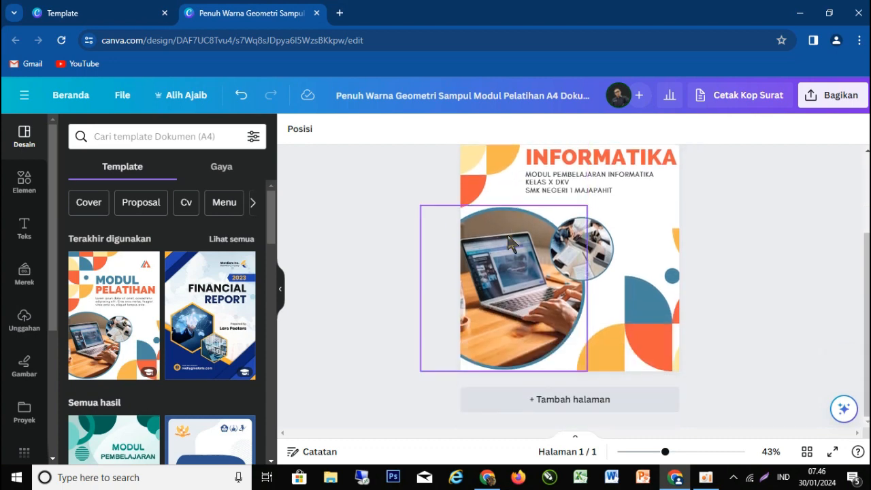
scroll(509, 235, up, 1)
scroll(512, 243, up, 2)
click(516, 226)
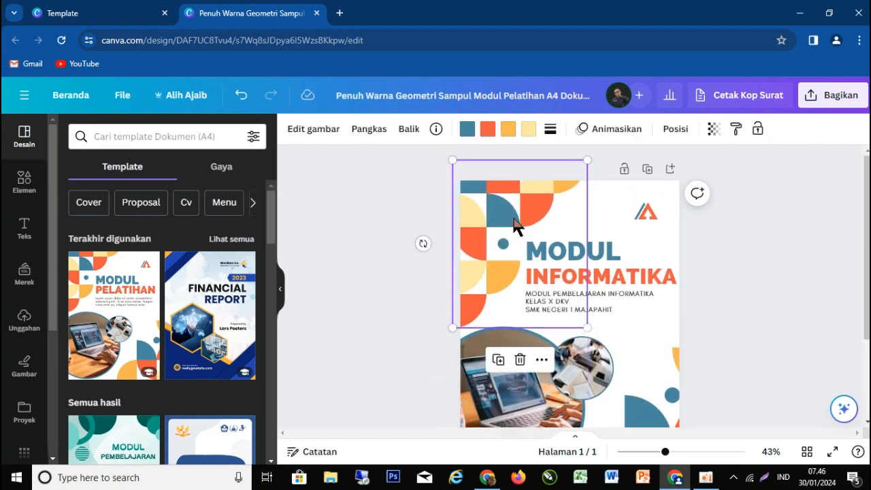
click(469, 134)
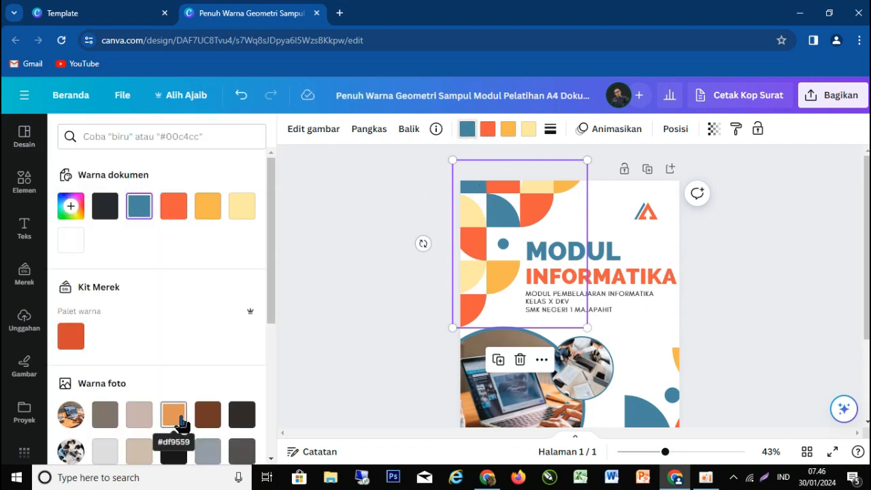
scroll(180, 423, down, 2)
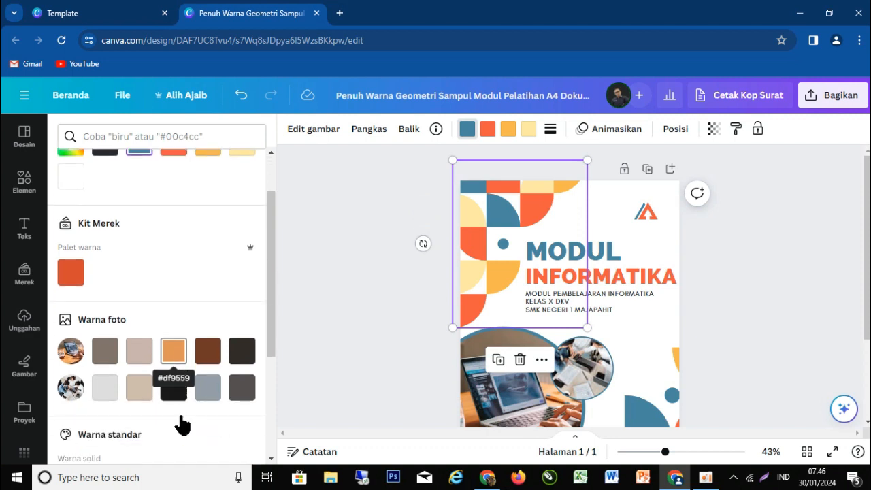
click(205, 354)
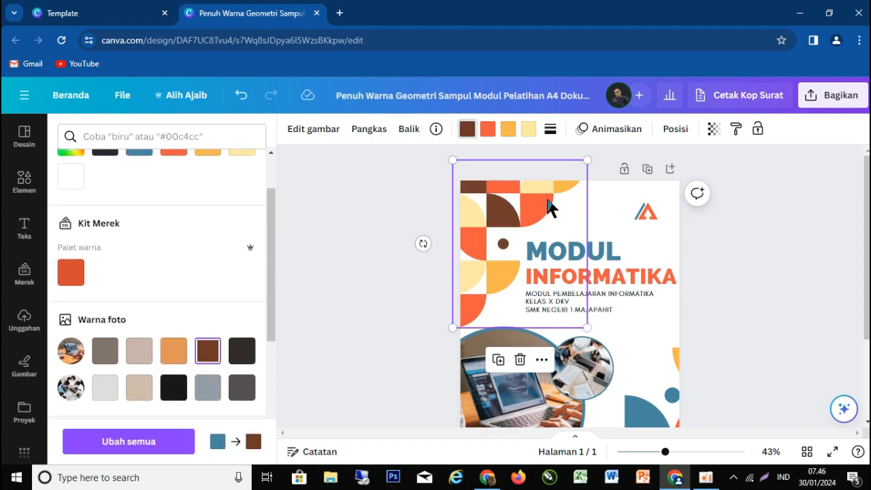
click(486, 129)
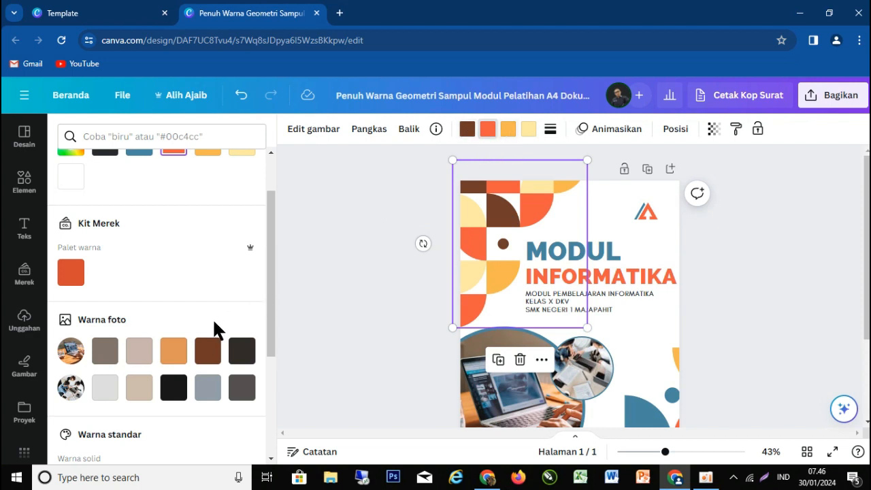
click(173, 355)
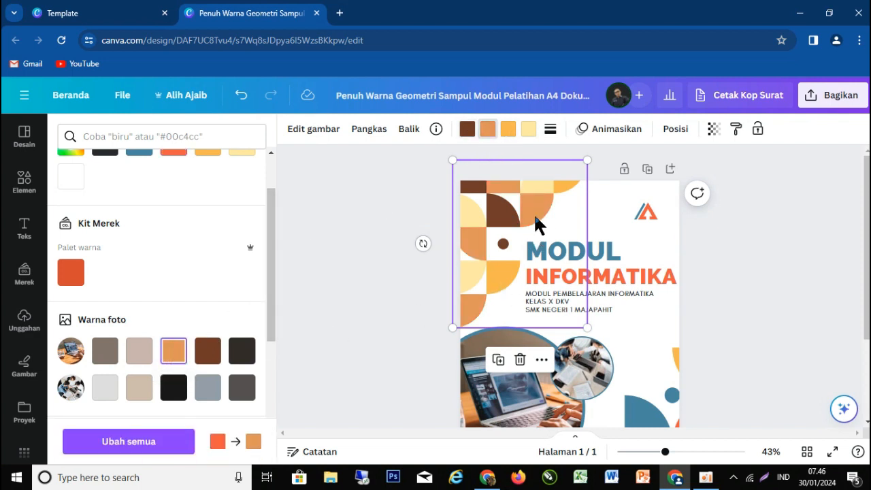
Step: Change the upper pattern's amber shapes to the standard solid light orange and its pale yellow shapes to the standard solid yellow
click(507, 130)
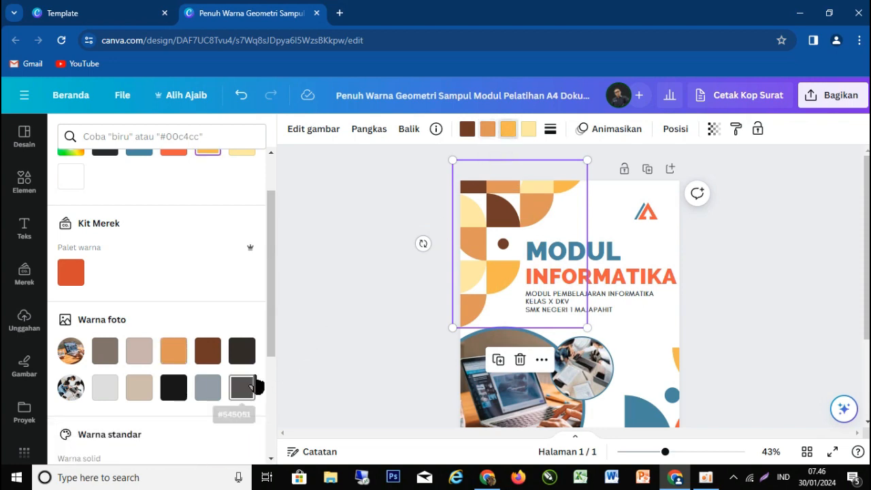
drag(269, 334, 274, 453)
click(205, 408)
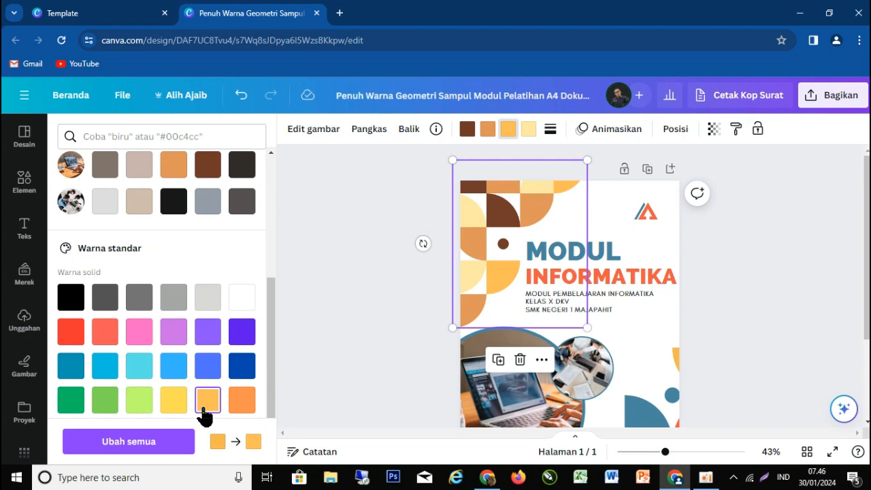
click(528, 133)
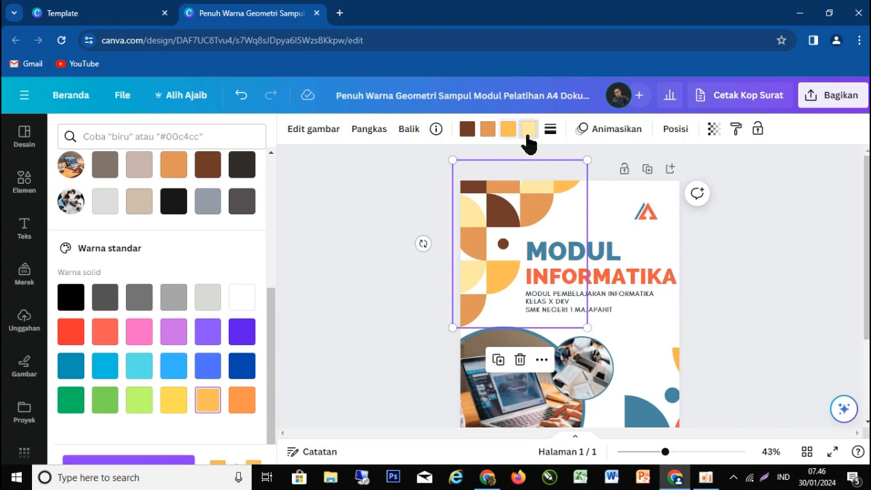
click(175, 409)
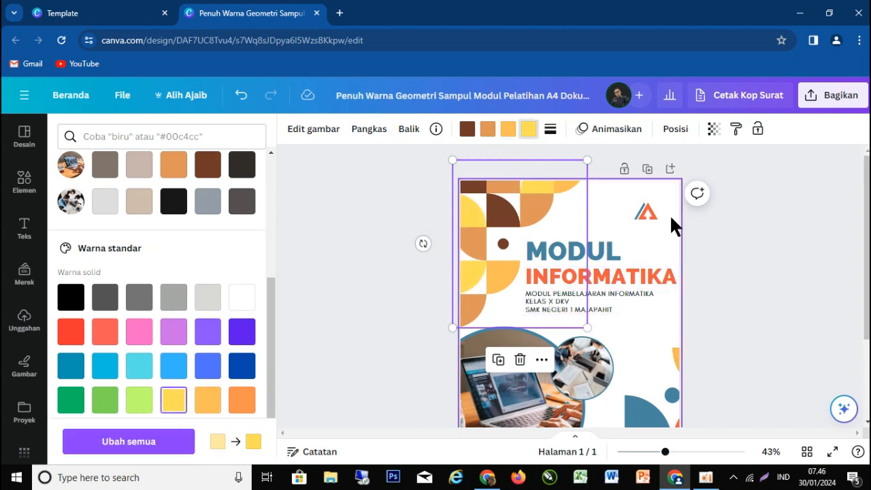
Step: Set the INFORMATIKA heading's text color to the light orange #df9559 after trying the dark brown
click(627, 287)
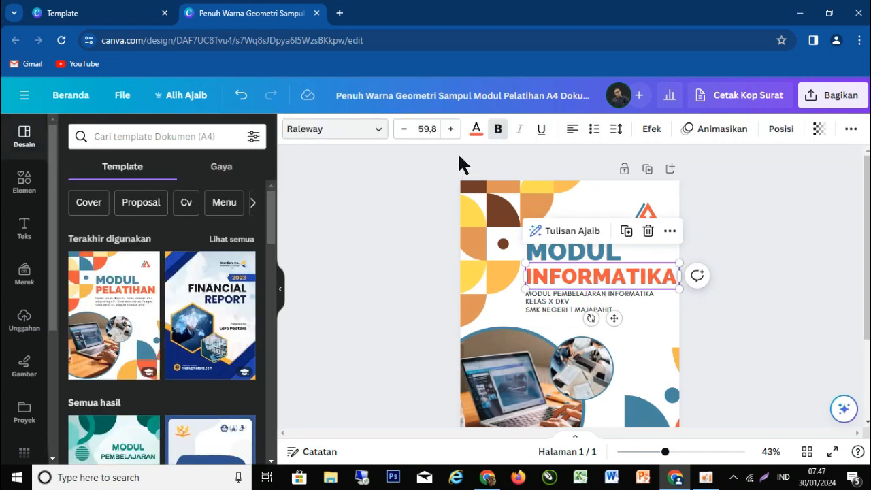
click(476, 131)
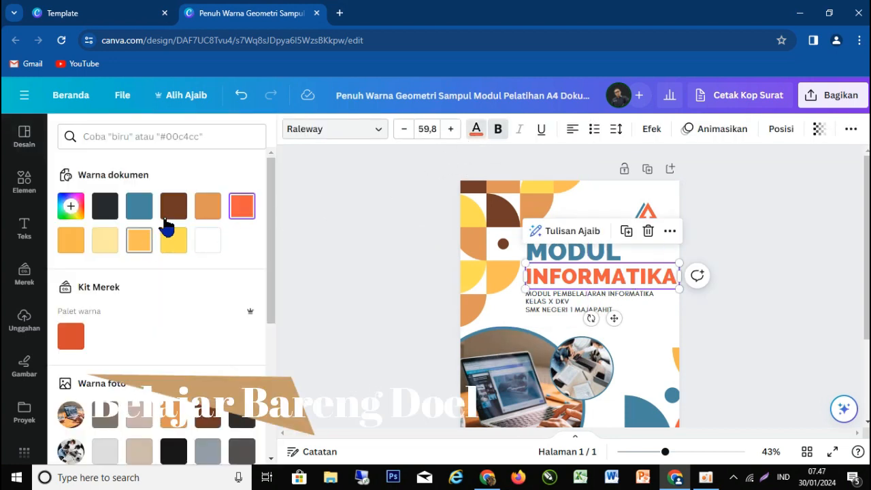
click(178, 215)
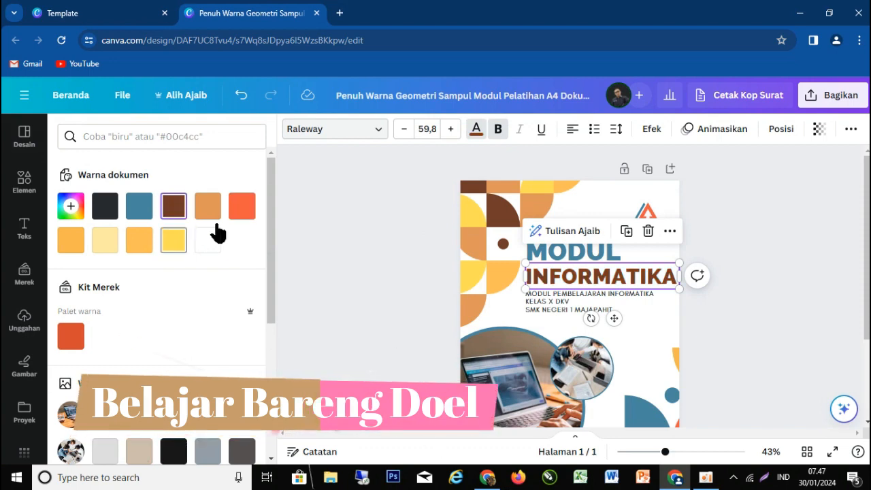
click(206, 208)
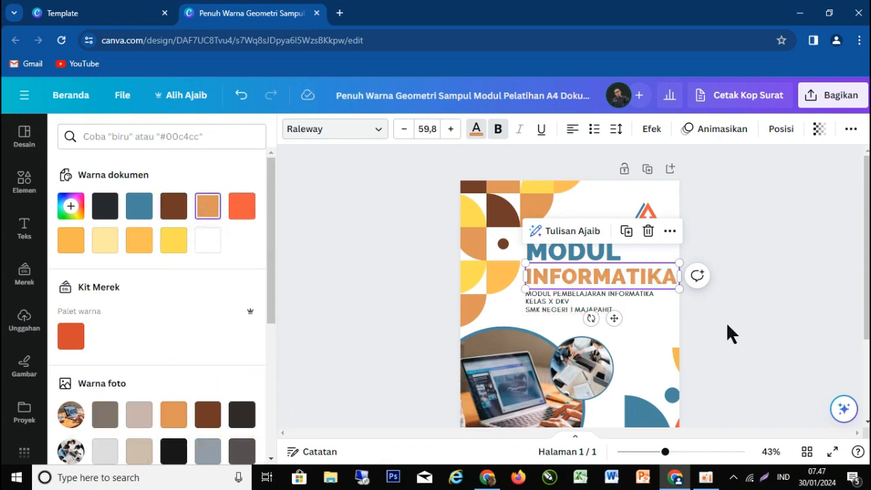
key(Escape)
Step: Recolor the lower geometric pattern's blue shapes to light orange #df9559 and its red-orange shapes to dark brown #6f3a26
scroll(731, 334, down, 3)
click(644, 295)
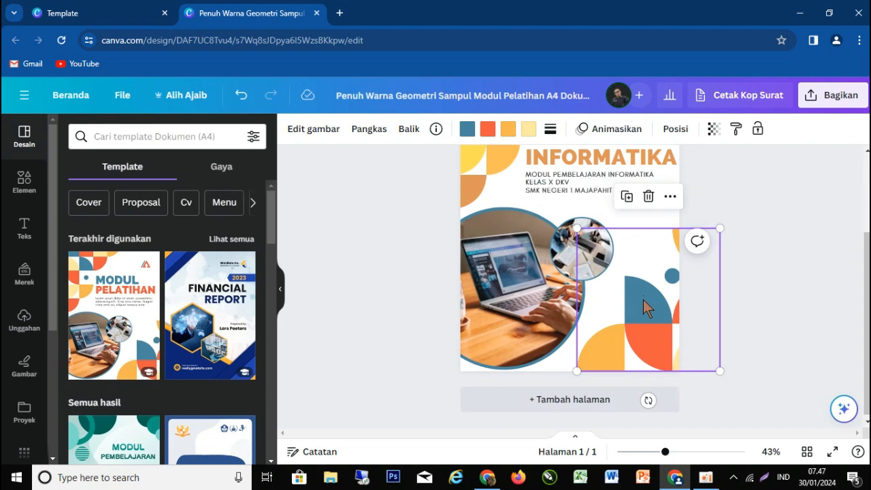
click(467, 128)
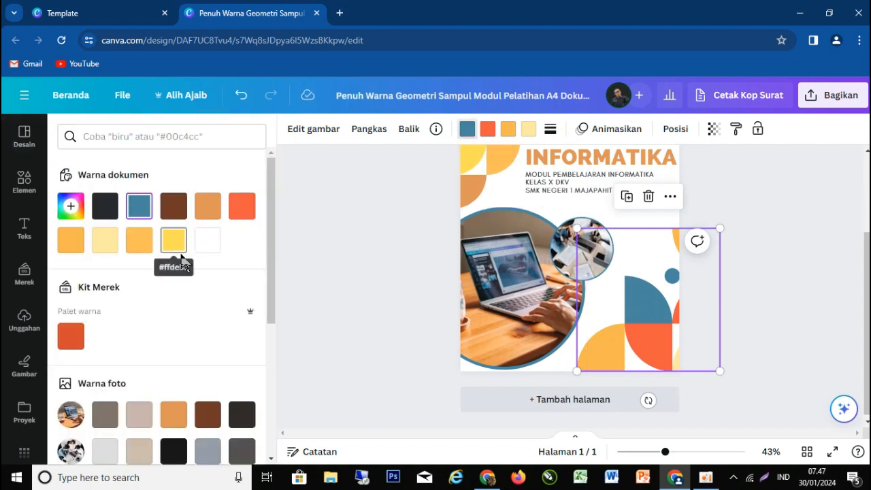
click(212, 211)
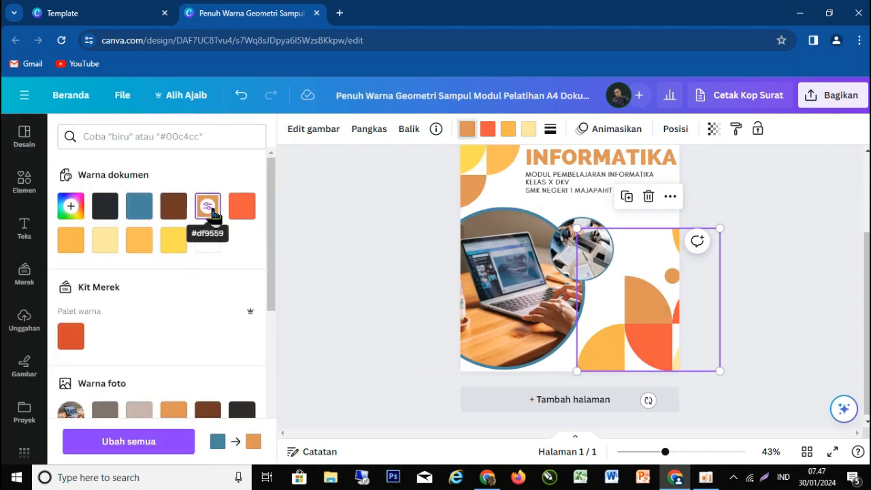
click(487, 130)
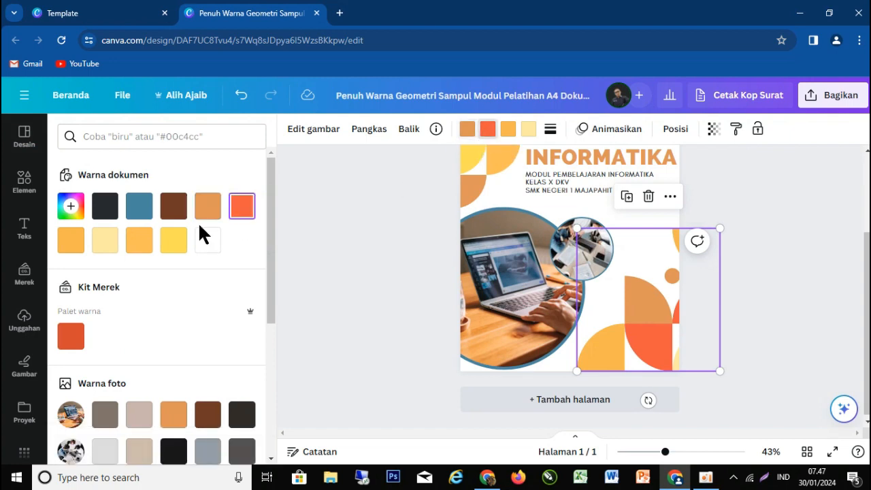
click(173, 205)
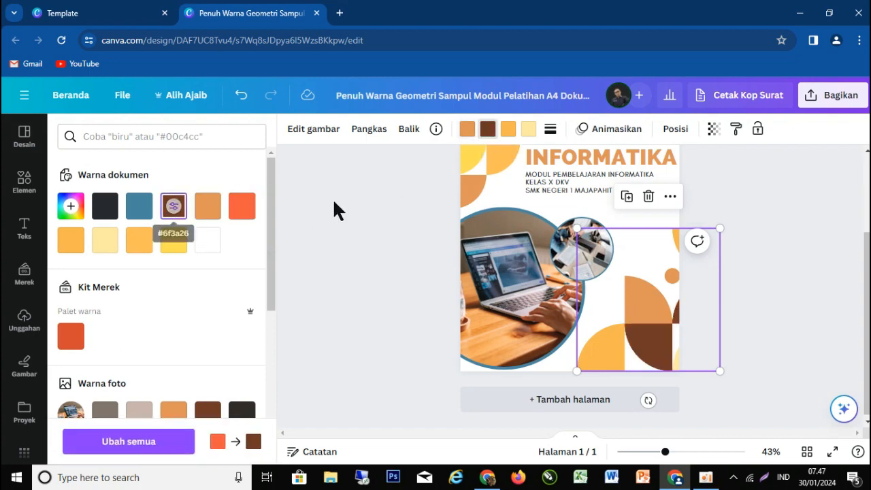
Step: Change the lower pattern's amber and pale yellow shapes to the same light amber and bright yellow used in the upper pattern
click(507, 128)
click(136, 248)
click(529, 131)
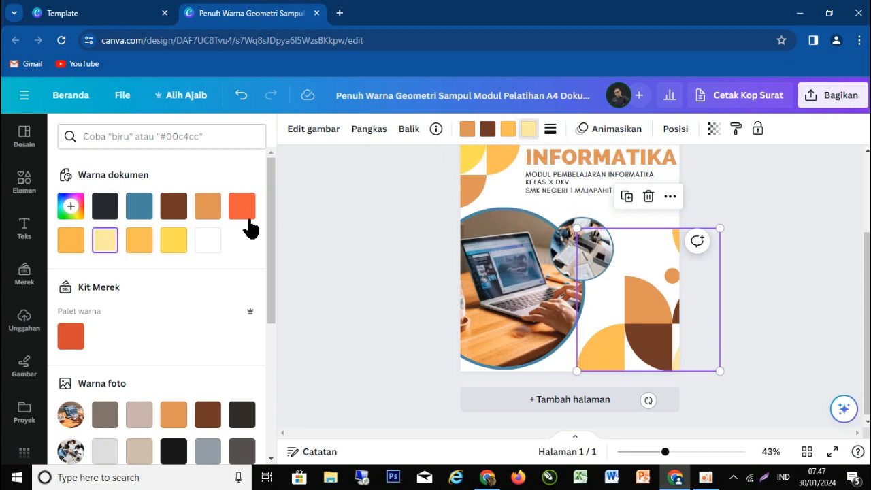
click(171, 245)
click(667, 364)
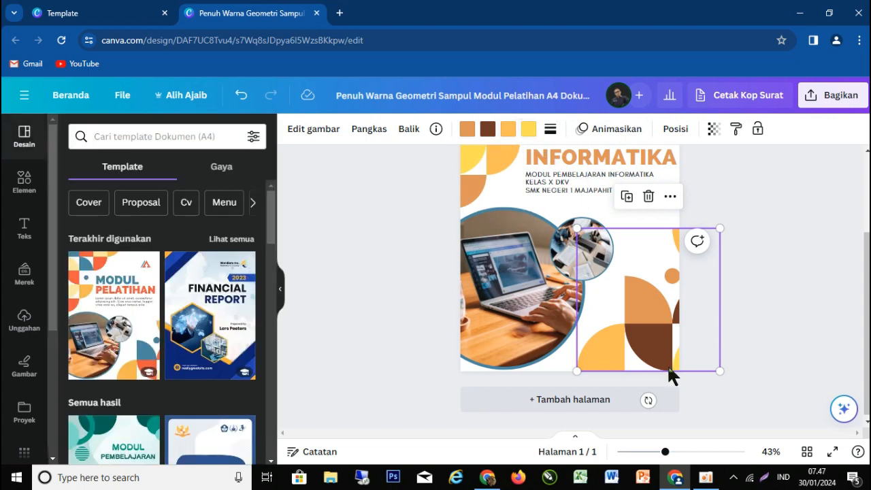
Step: Delete the triangular logo above the MODUL heading
scroll(670, 368, up, 1)
scroll(672, 367, down, 1)
scroll(671, 354, up, 2)
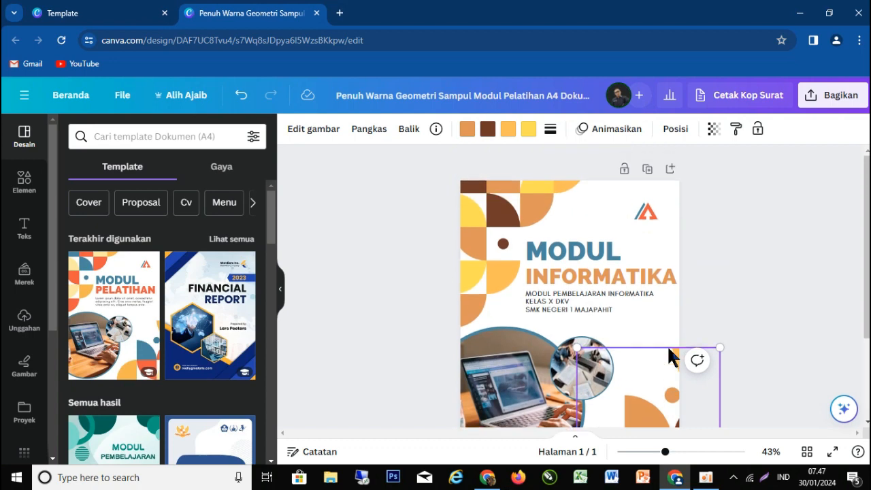
click(644, 211)
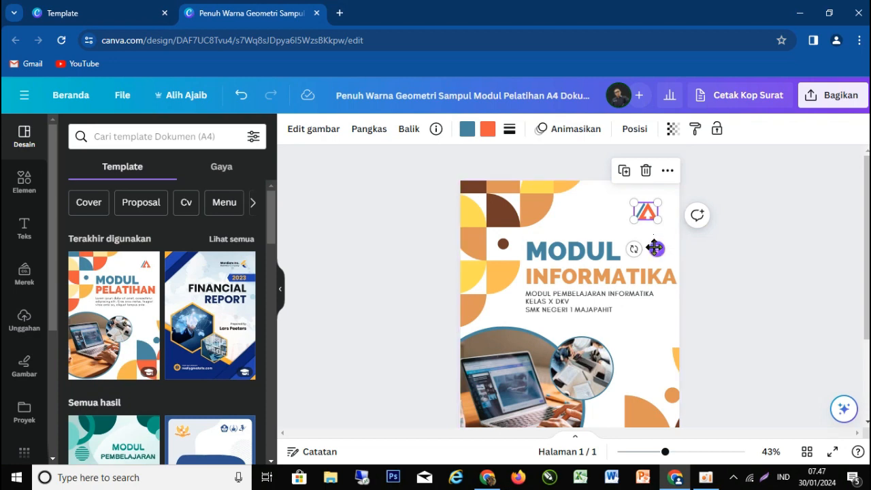
click(647, 174)
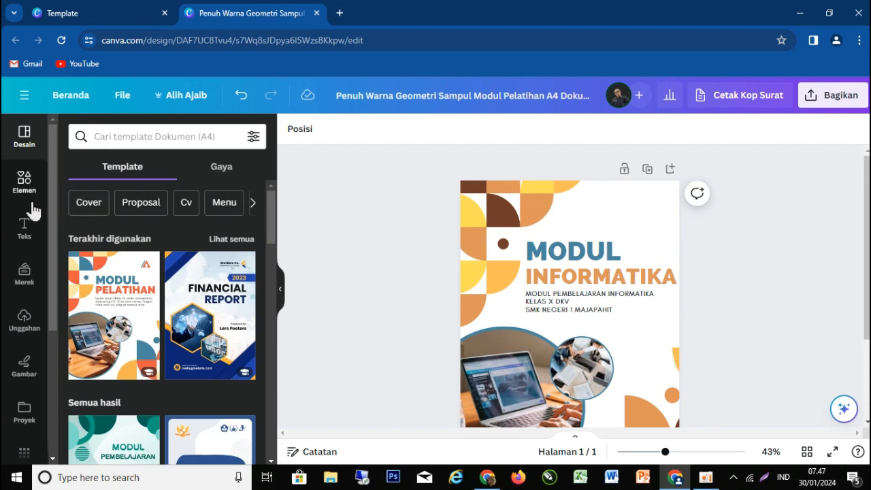
Step: Upload the Logo SMK image from the doel folder on Local Disk (E:) to the uploads library
click(24, 326)
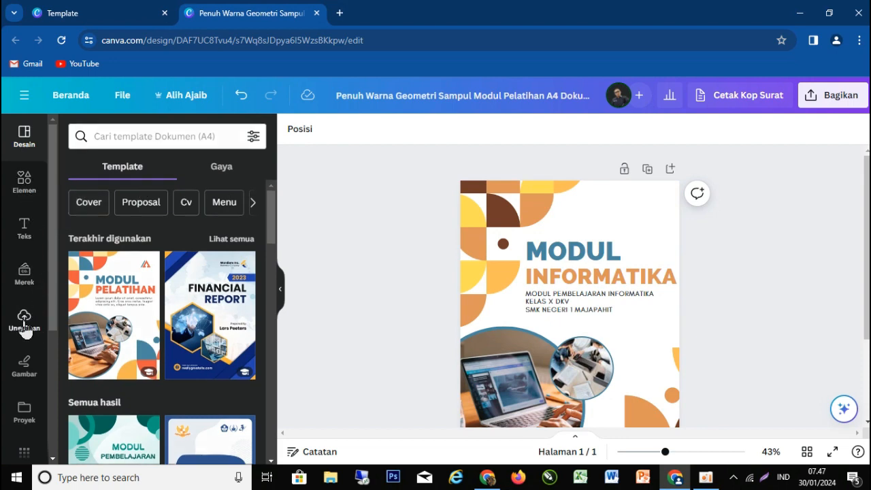
scroll(129, 408, down, 8)
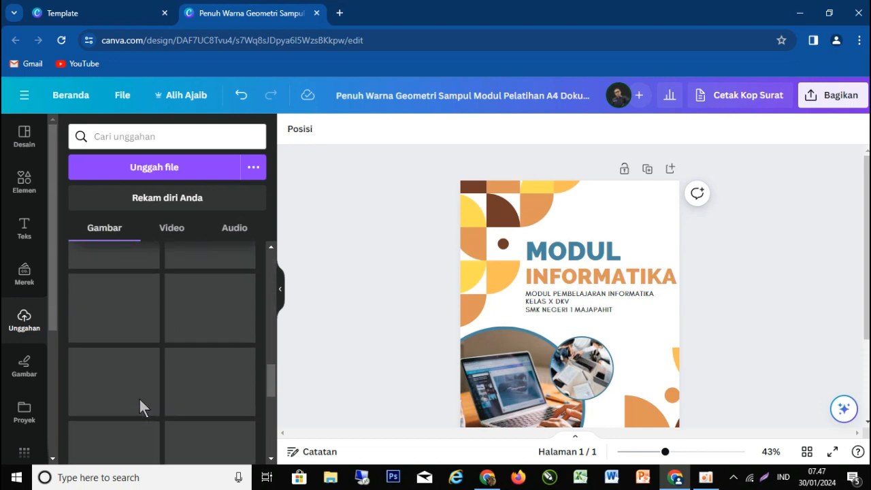
click(184, 167)
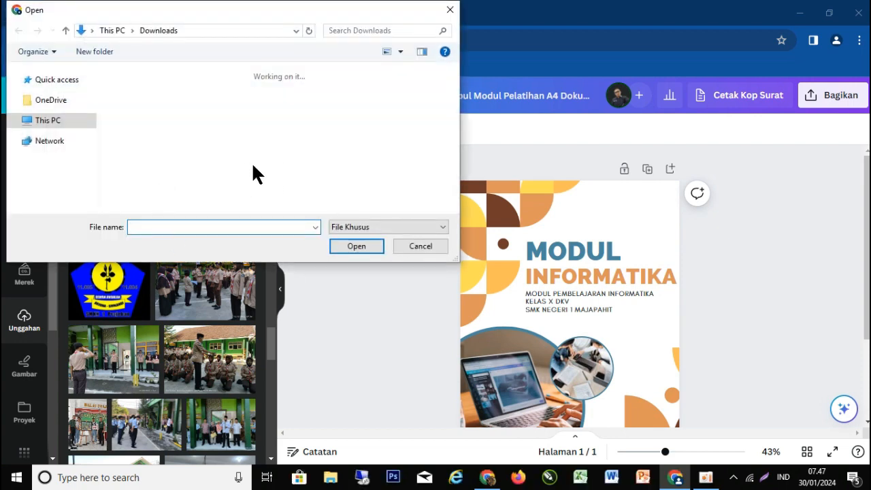
scroll(265, 150, down, 5)
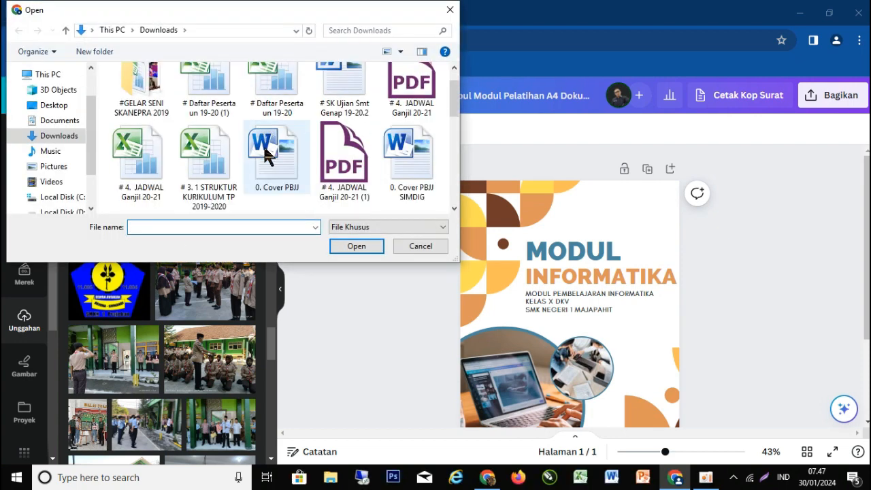
scroll(267, 162, down, 3)
scroll(91, 166, down, 2)
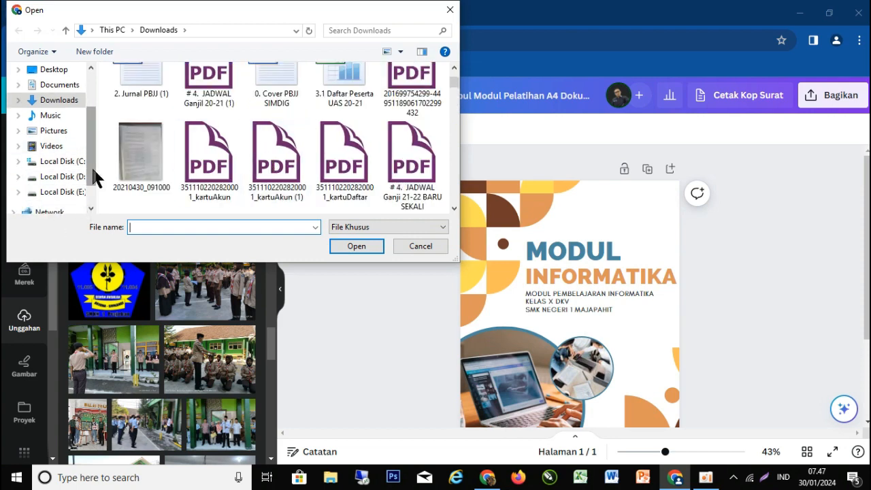
click(78, 177)
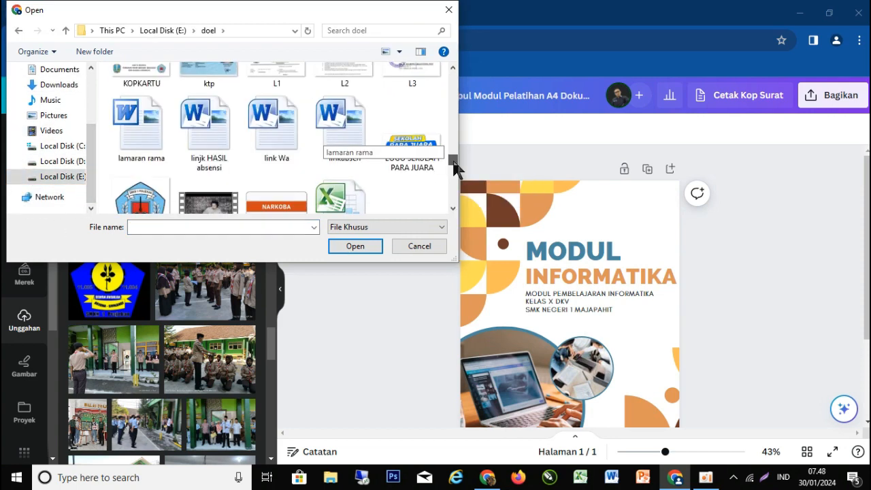
scroll(451, 163, down, 2)
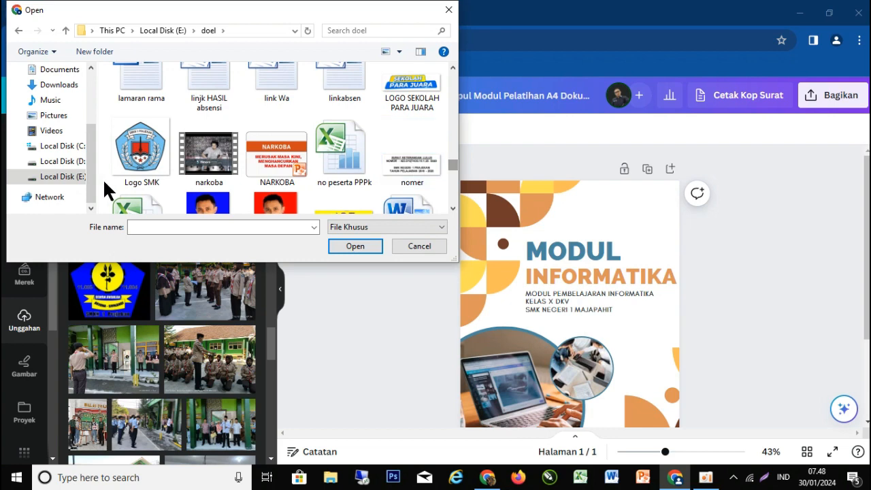
click(155, 166)
click(349, 245)
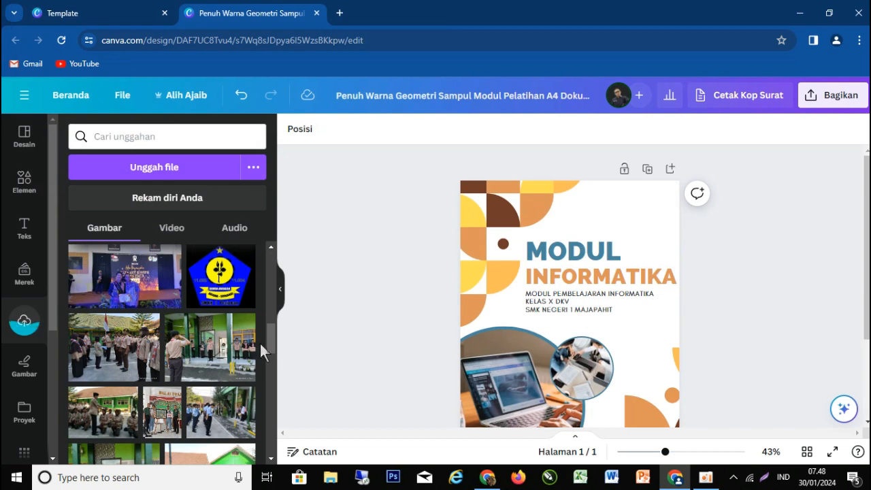
Step: Add the uploaded school logo to the cover, shrink it to a small emblem and place it in the page's upper-right corner
drag(275, 340, 272, 258)
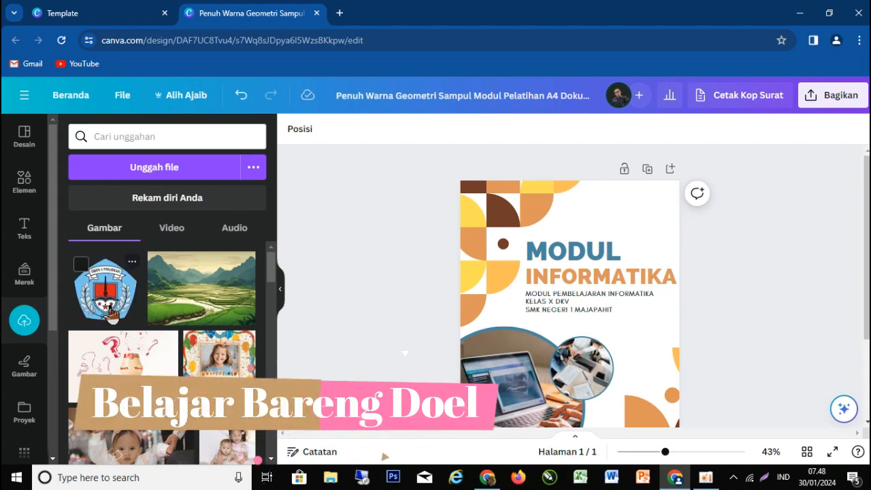
drag(111, 311, 608, 197)
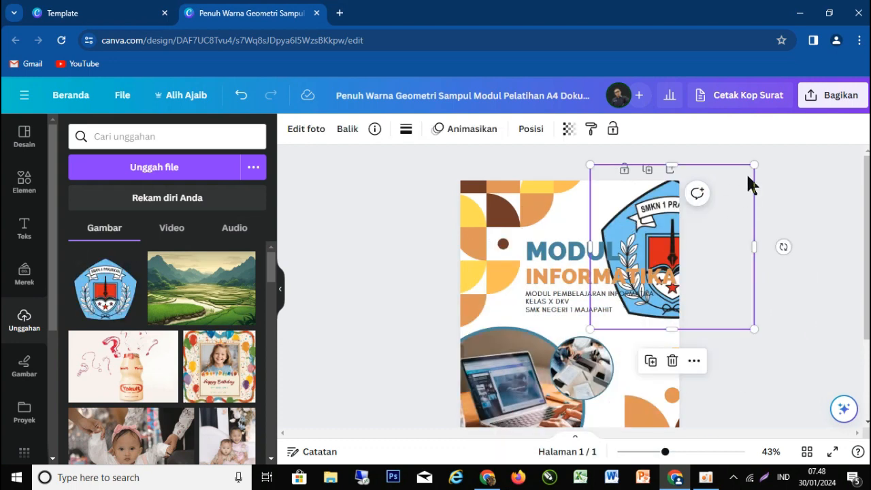
drag(754, 166, 623, 300)
drag(616, 359, 673, 243)
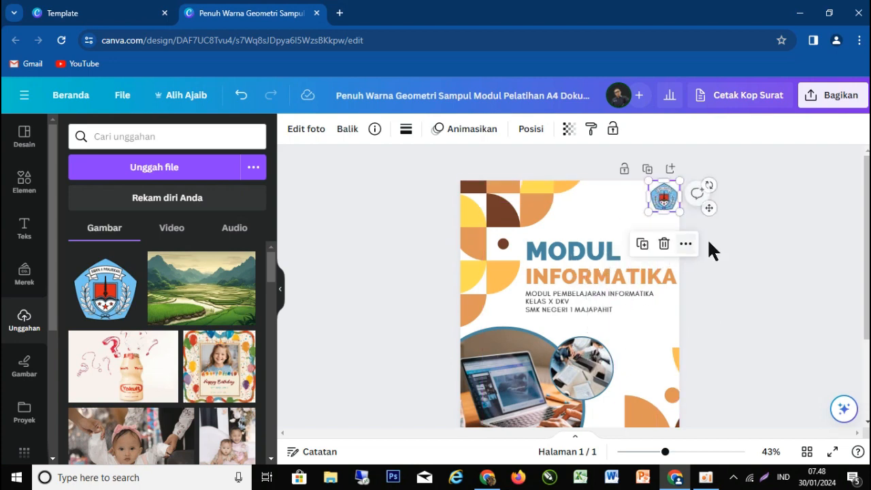
click(763, 266)
Step: Duplicate the three-line text block under the INFORMATIKA heading and place the copy just below the original, slightly to its right
scroll(624, 289, down, 1)
scroll(624, 290, down, 3)
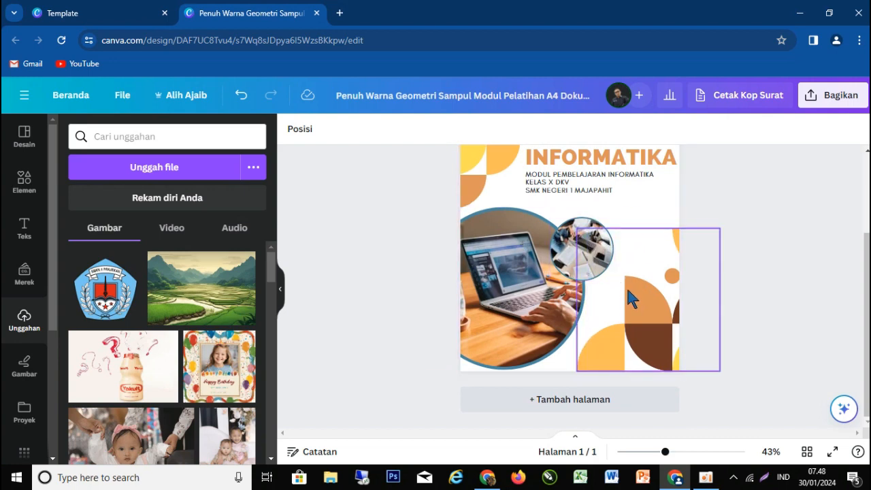
scroll(630, 279, up, 2)
scroll(615, 251, up, 1)
scroll(615, 249, down, 3)
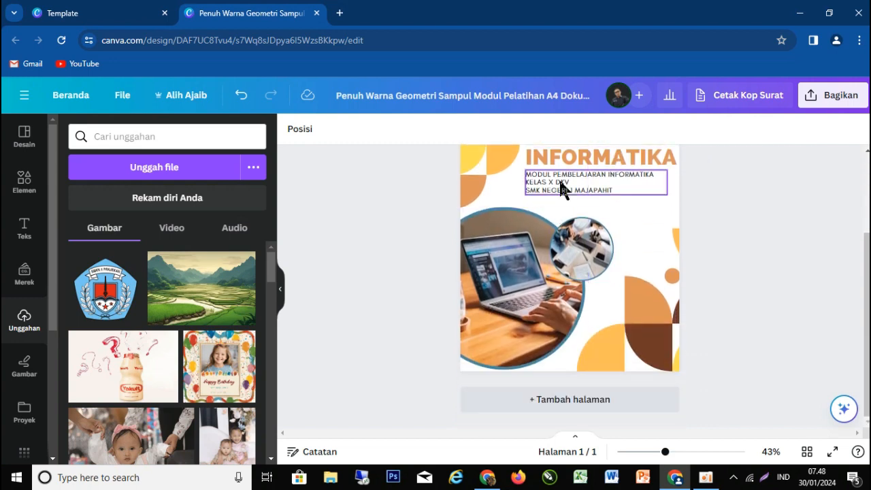
click(563, 192)
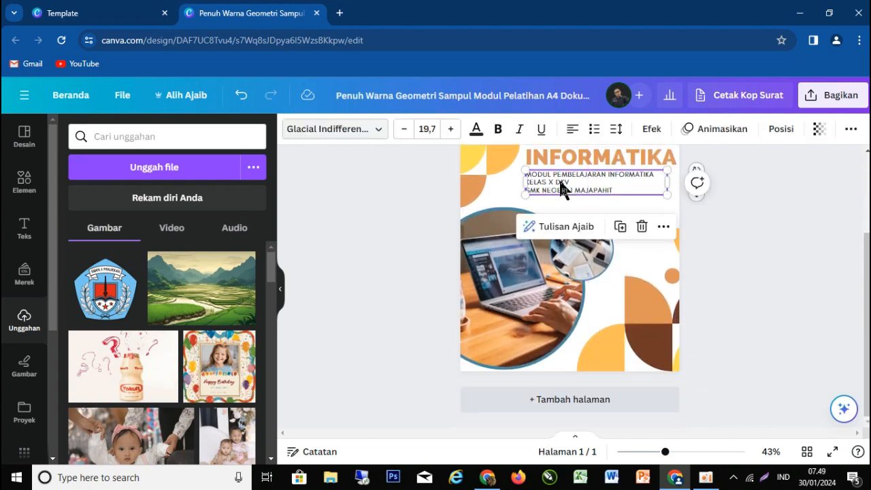
click(621, 229)
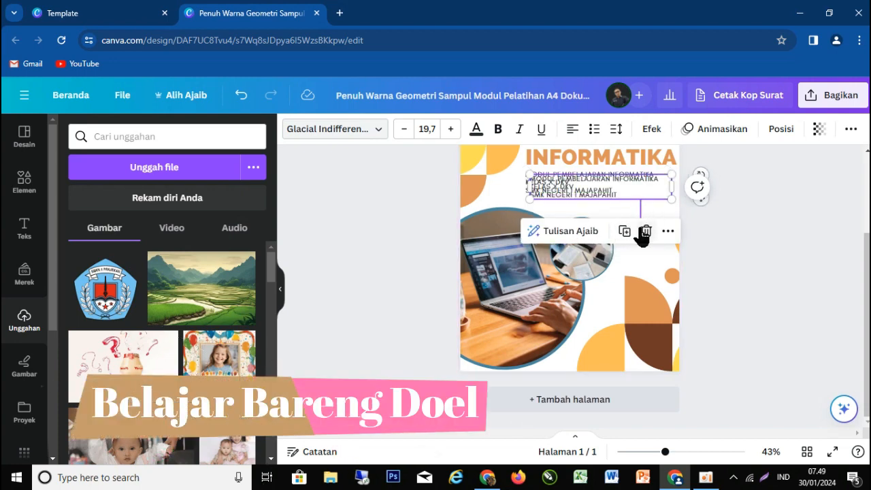
click(647, 211)
drag(611, 187, 627, 217)
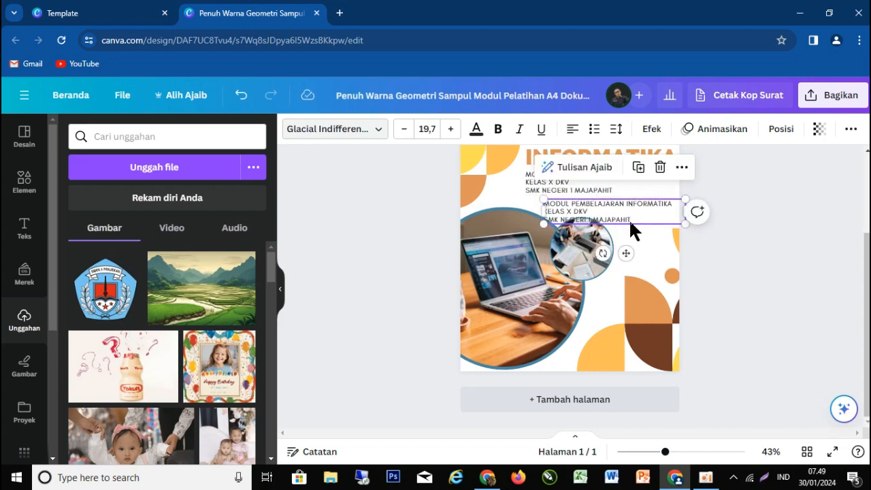
Step: Replace the duplicated block's text with OLEH : BELAJAR BARENG DOEL
double_click(634, 207)
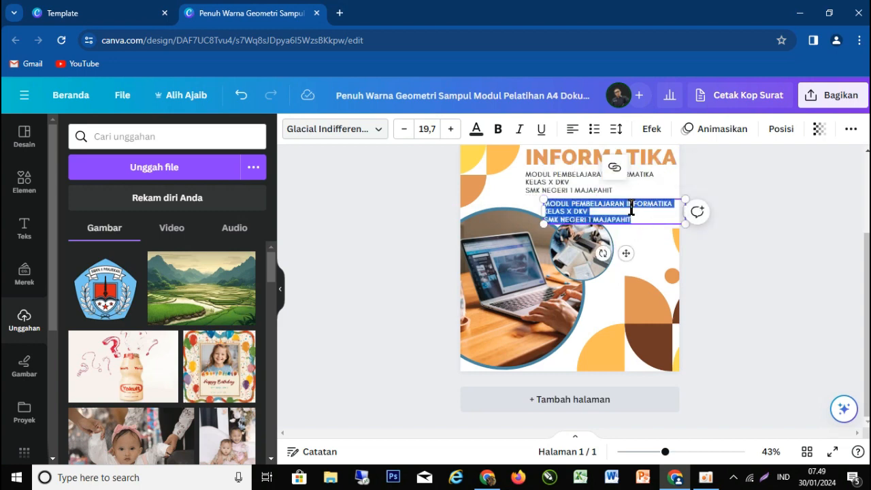
key(BackSpace)
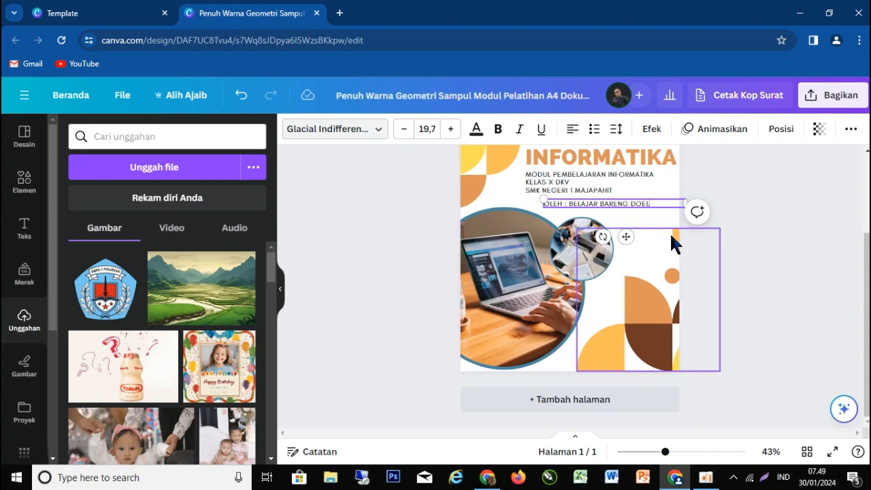
click(779, 228)
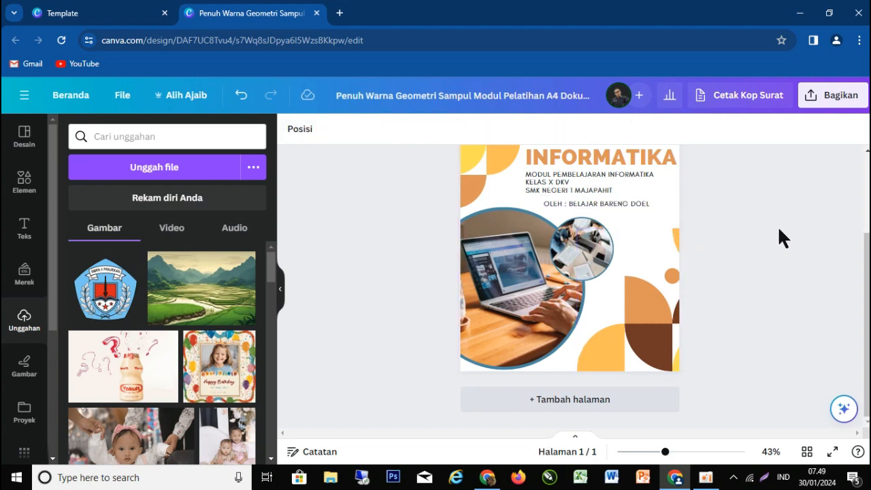
Step: Change the font of the OLEH : BELAJAR BARENG DOEL line to League Spartan
click(606, 203)
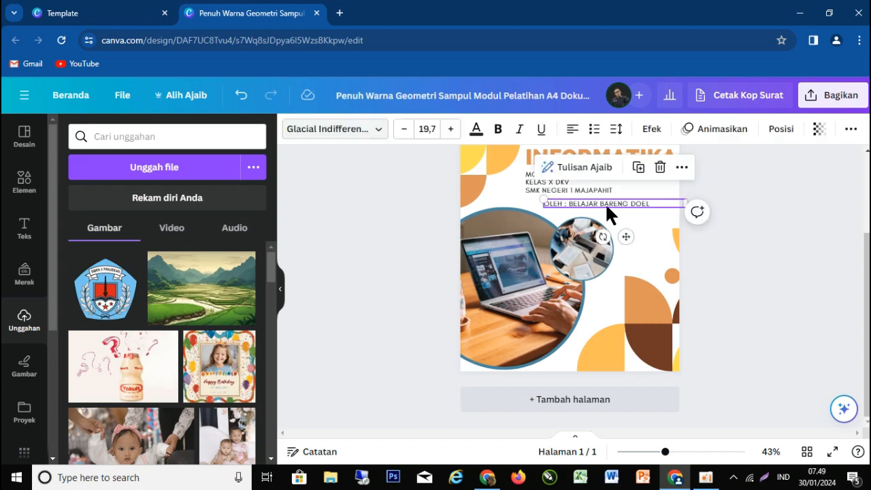
click(380, 136)
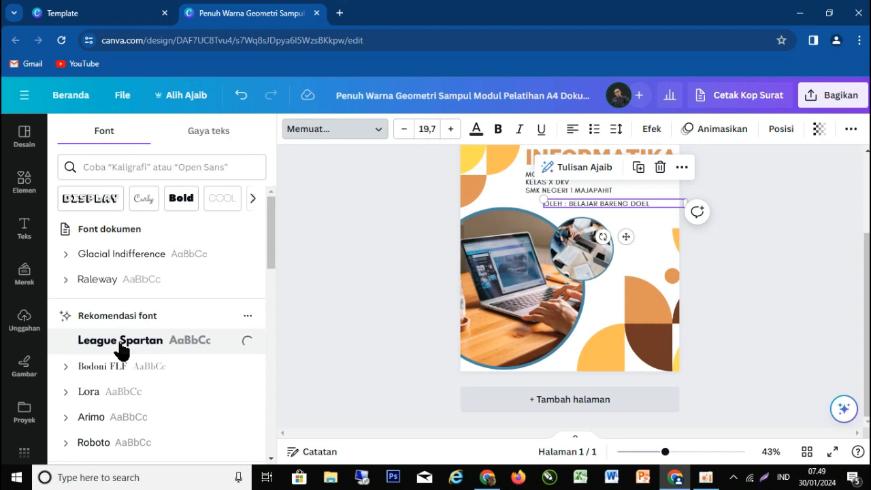
click(764, 267)
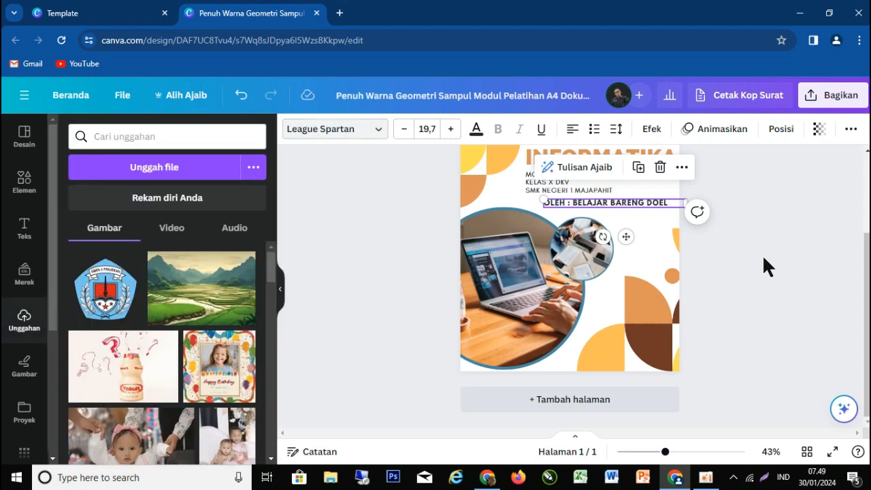
click(754, 288)
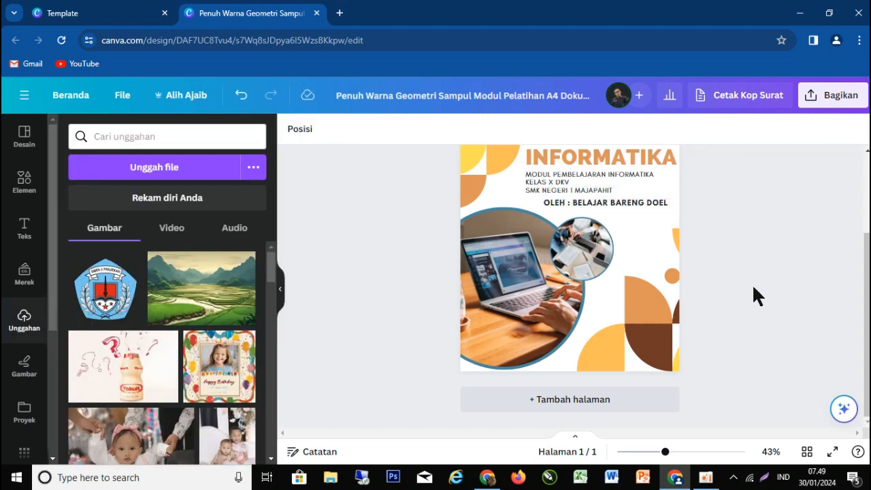
click(538, 284)
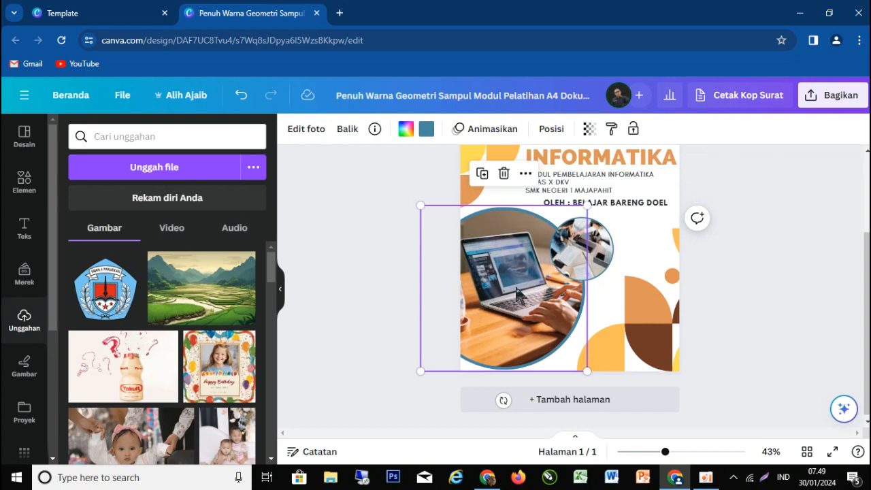
click(605, 269)
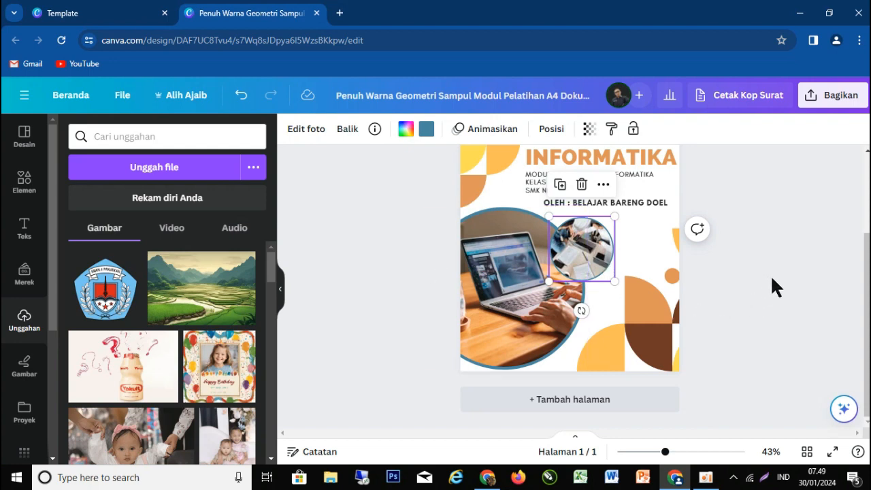
click(823, 250)
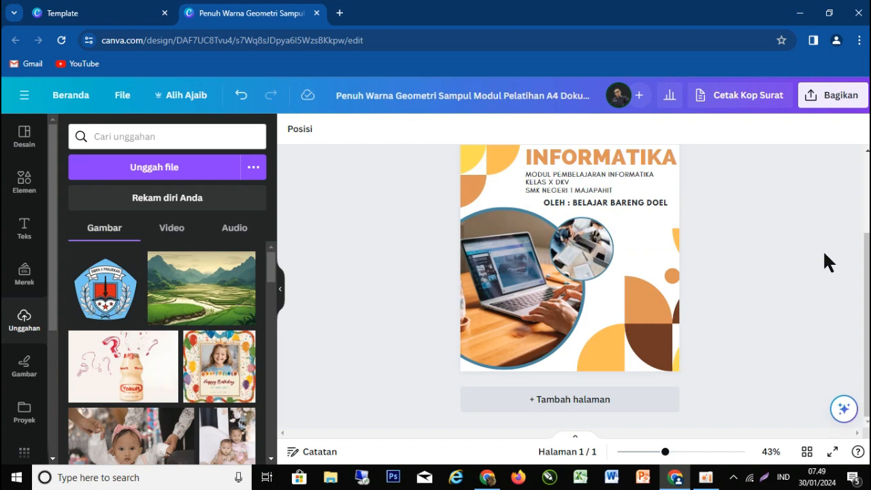
scroll(817, 262, up, 2)
scroll(706, 335, down, 2)
Step: Search the design templates for TEMPLATE RPP and browse the resulting document layouts
click(19, 140)
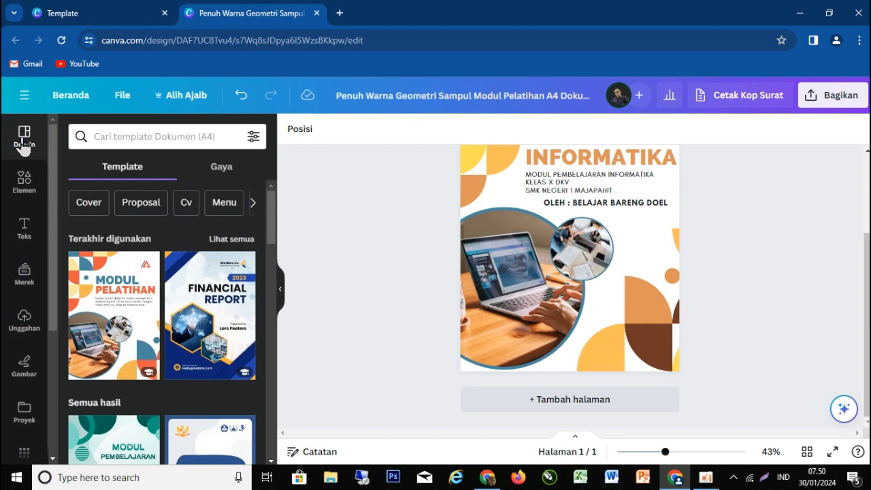
click(132, 136)
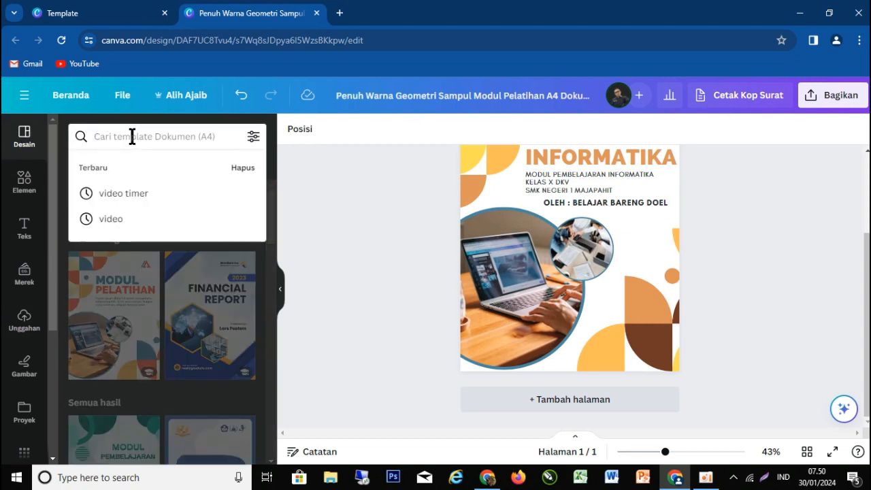
text(TEMPLA)
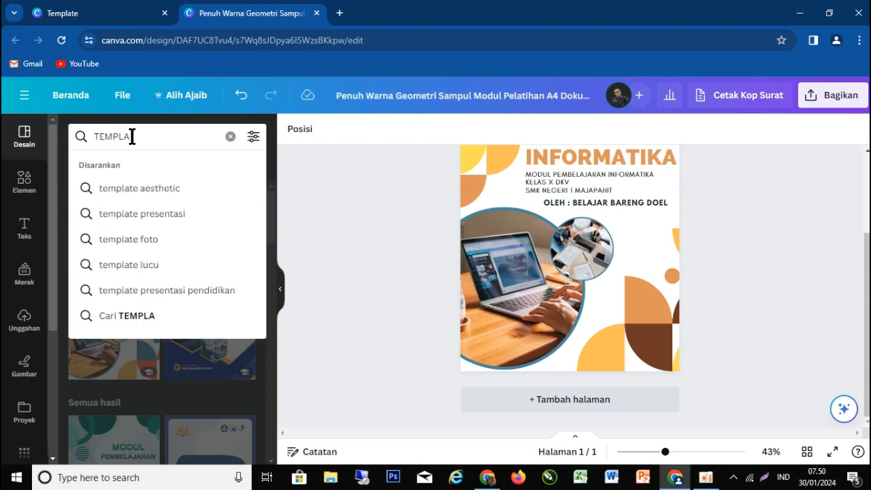
text(TE RPP)
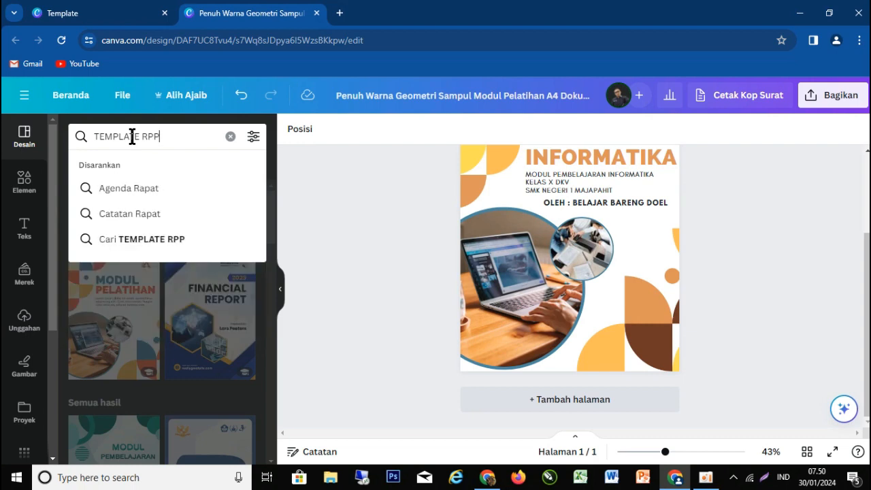
key(Return)
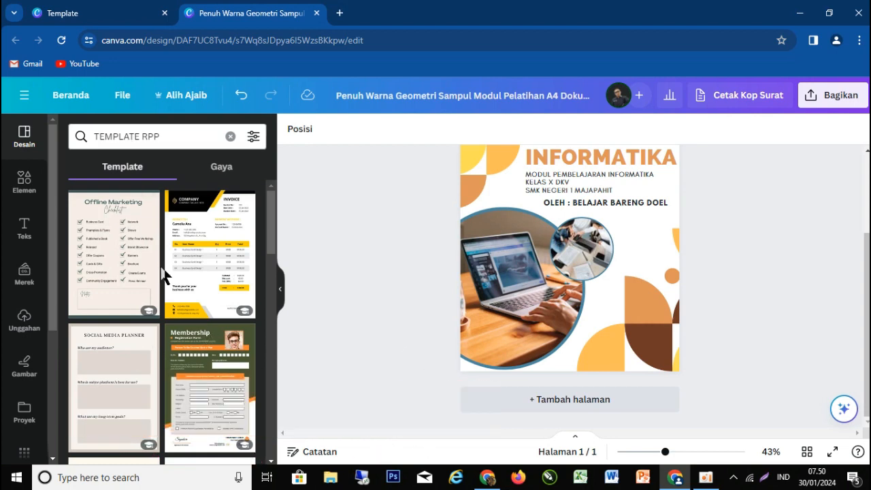
scroll(163, 279, down, 1)
scroll(163, 279, down, 5)
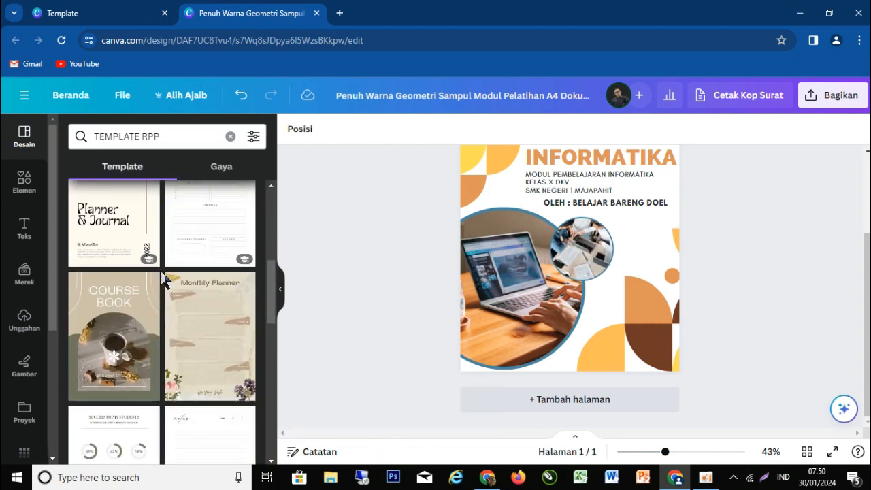
scroll(164, 281, down, 1)
scroll(182, 317, down, 4)
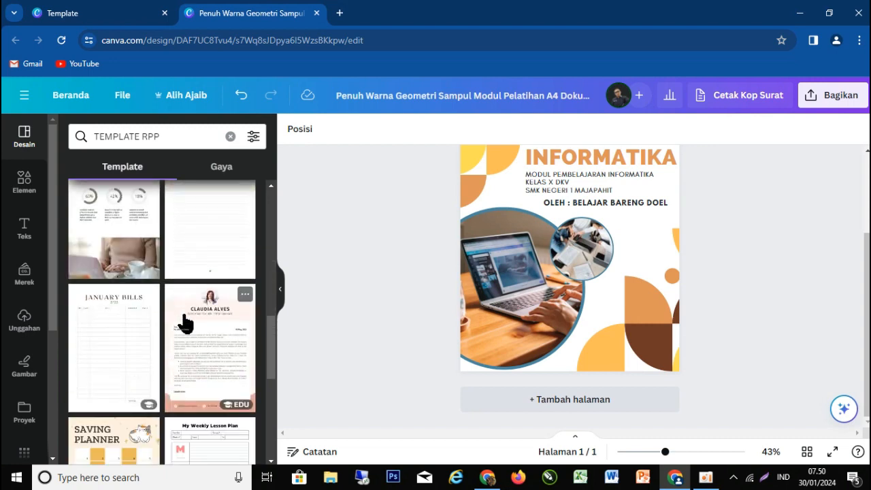
scroll(184, 321, down, 1)
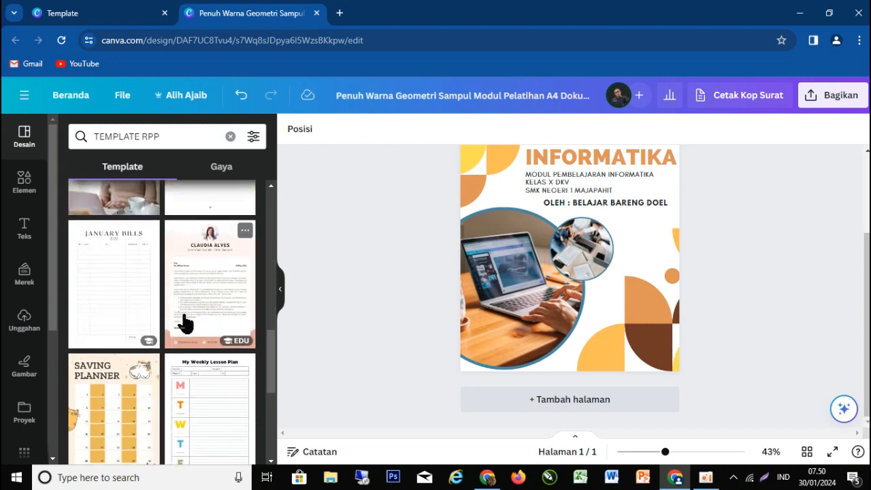
scroll(266, 279, up, 2)
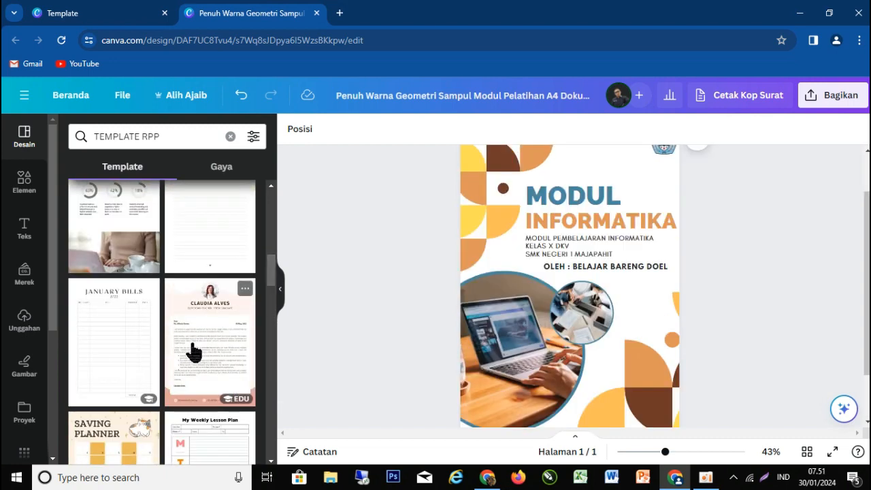
Step: Add a second page below the cover and apply the Minimalist Teacher Cover Letter Template to it
drag(194, 351, 710, 388)
scroll(584, 354, down, 2)
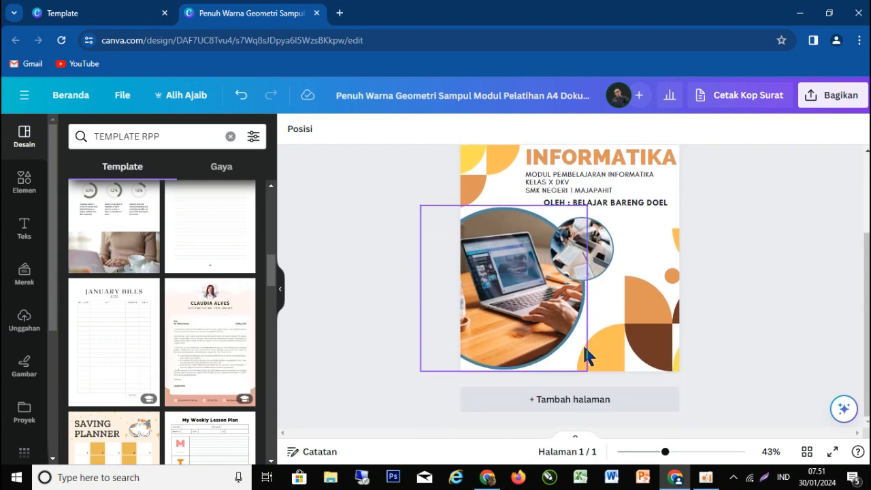
click(587, 403)
drag(230, 356, 566, 192)
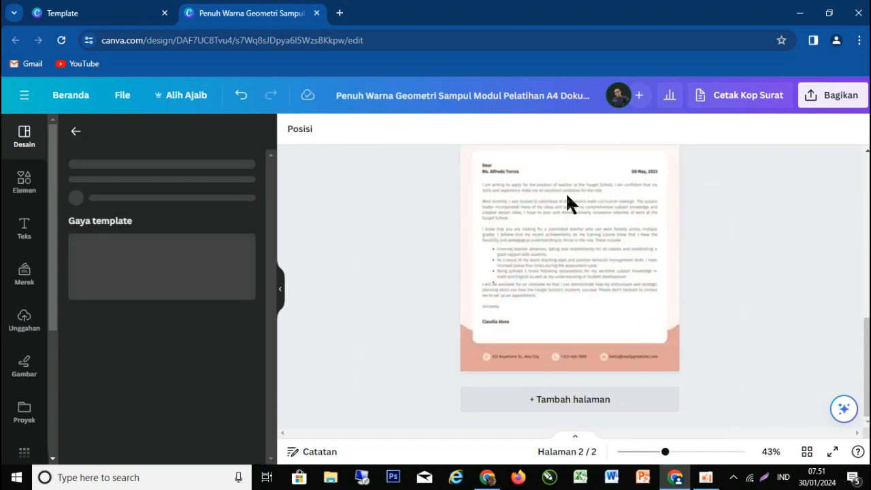
Step: Try several document colors for the wavy background on page 2 and set it to orange-yellow #ffbd59
scroll(742, 341, up, 2)
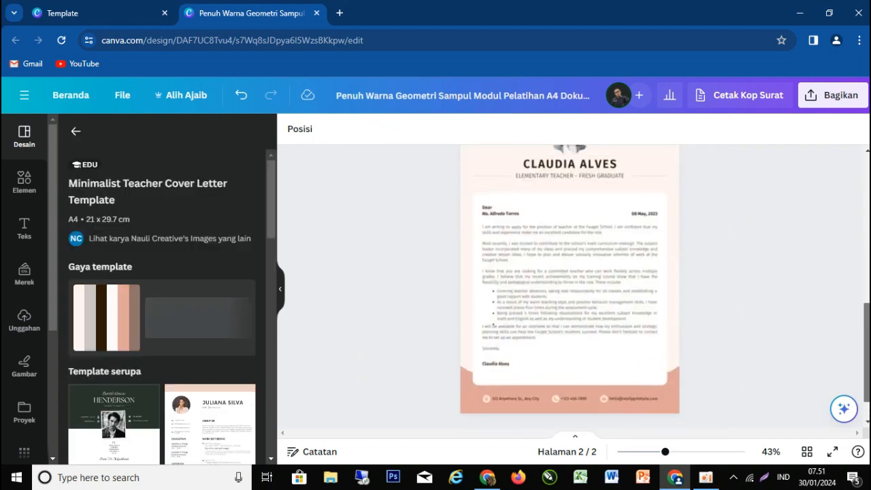
scroll(742, 341, down, 1)
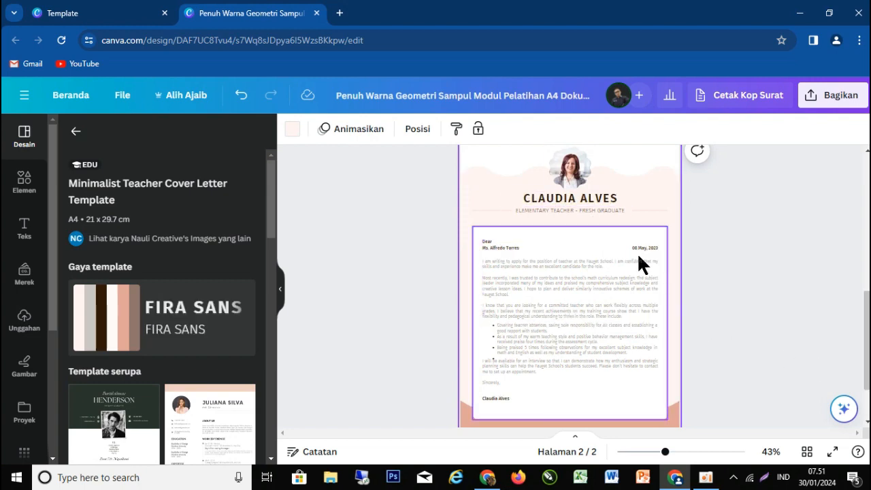
scroll(637, 253, up, 3)
scroll(613, 341, down, 2)
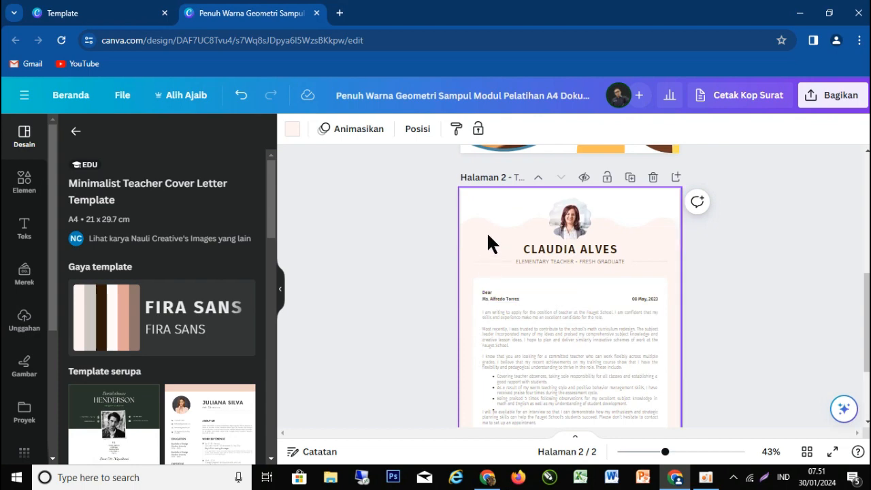
click(291, 129)
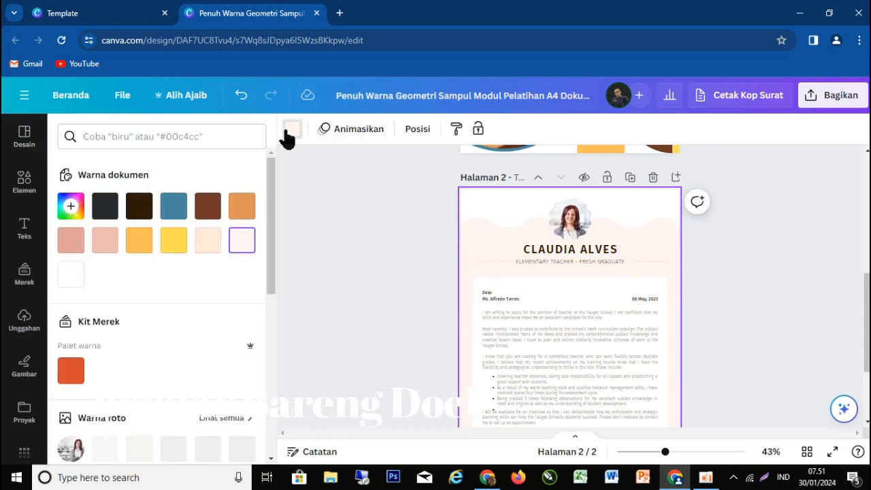
click(137, 244)
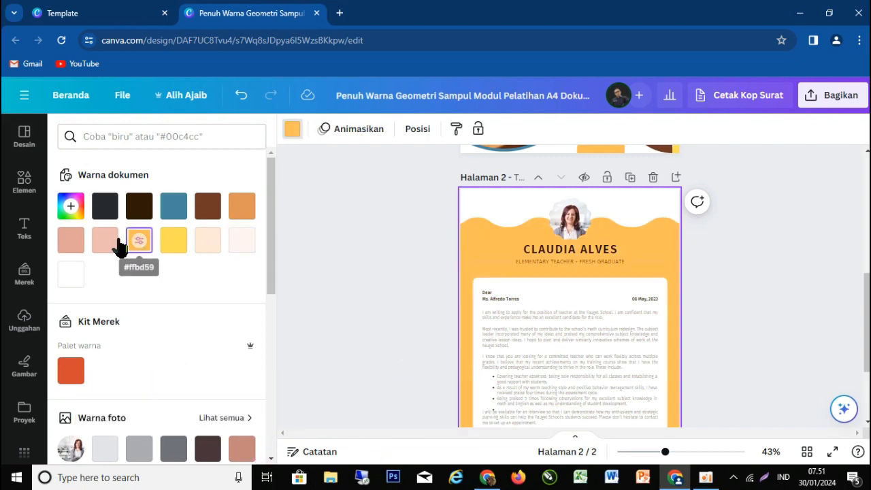
click(243, 213)
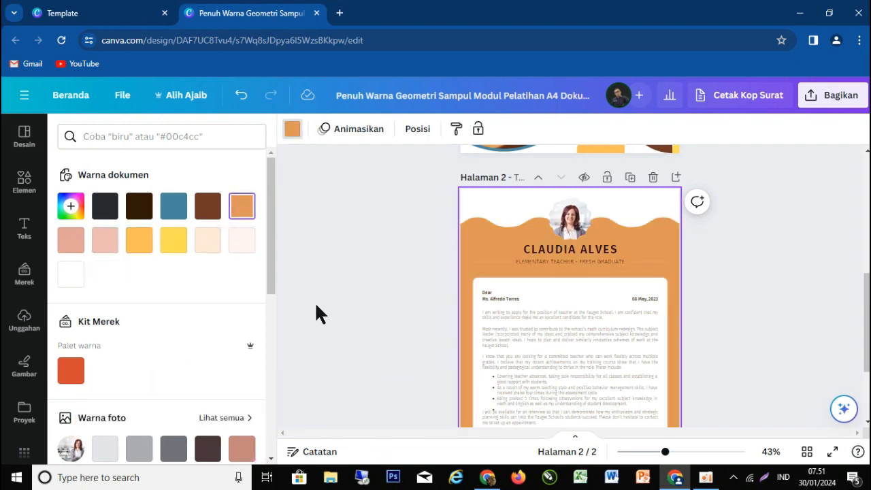
click(165, 249)
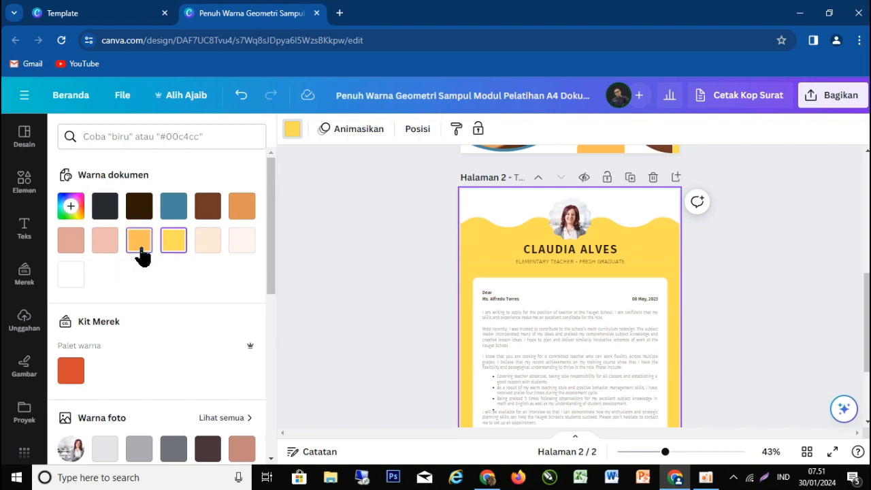
click(139, 239)
click(813, 333)
Step: Switch to the ChatGPT conversation RPP Dasar Desain Grafis in the other browser window and go to the start of the answer
click(513, 326)
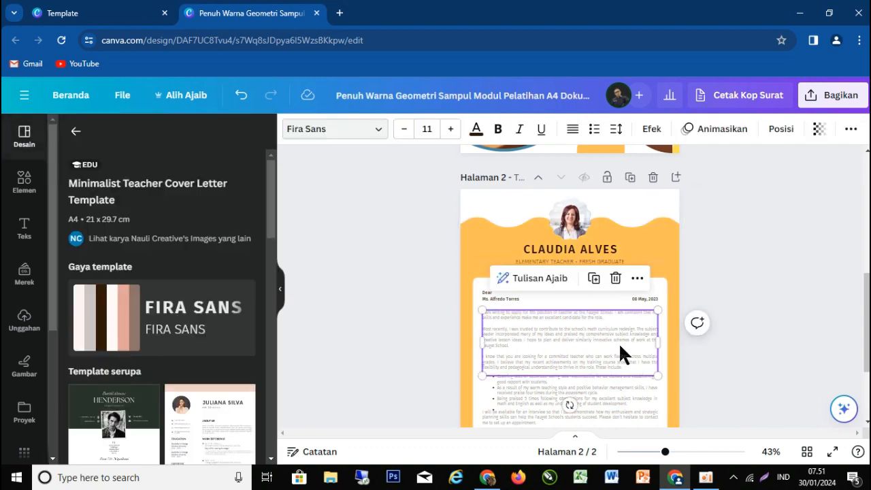
scroll(622, 362, down, 3)
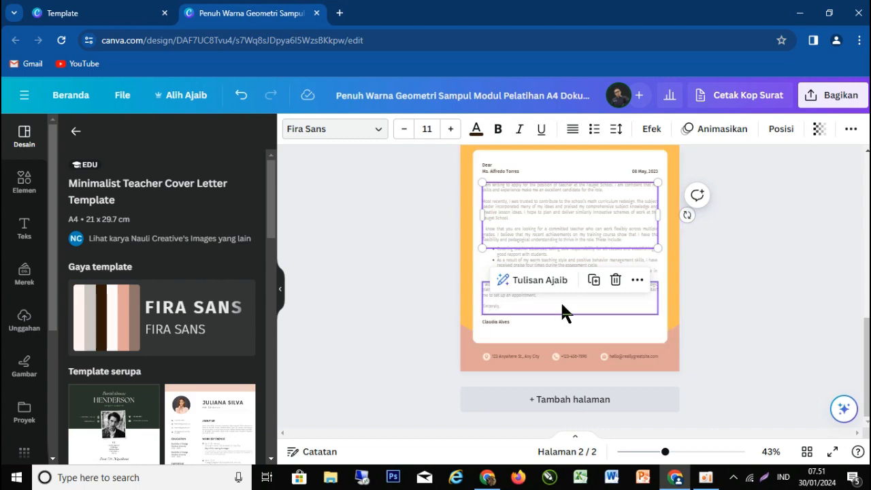
click(490, 479)
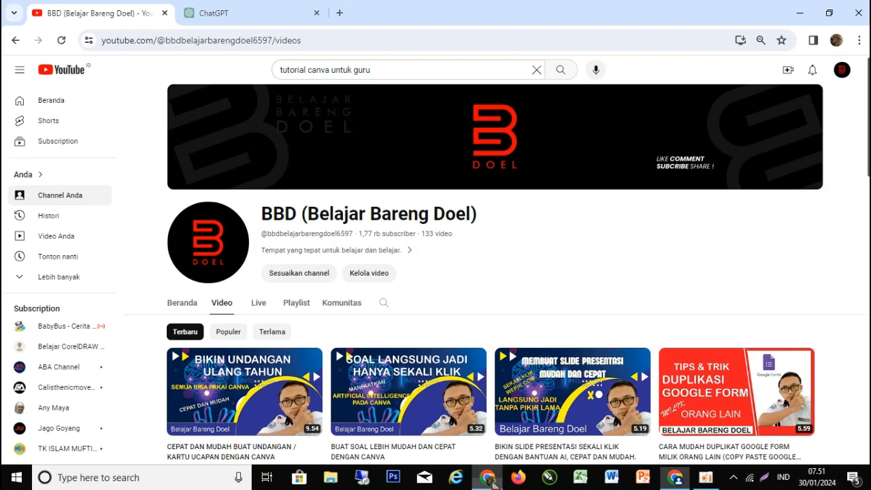
click(252, 11)
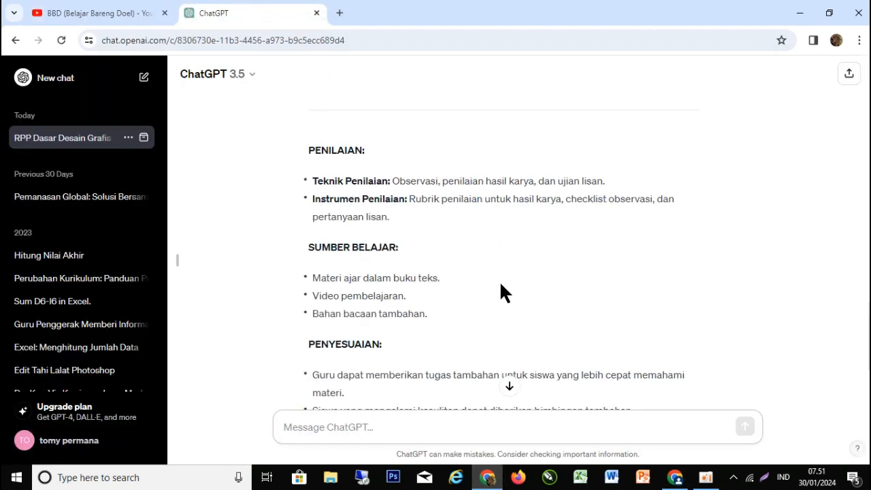
scroll(538, 305, up, 3)
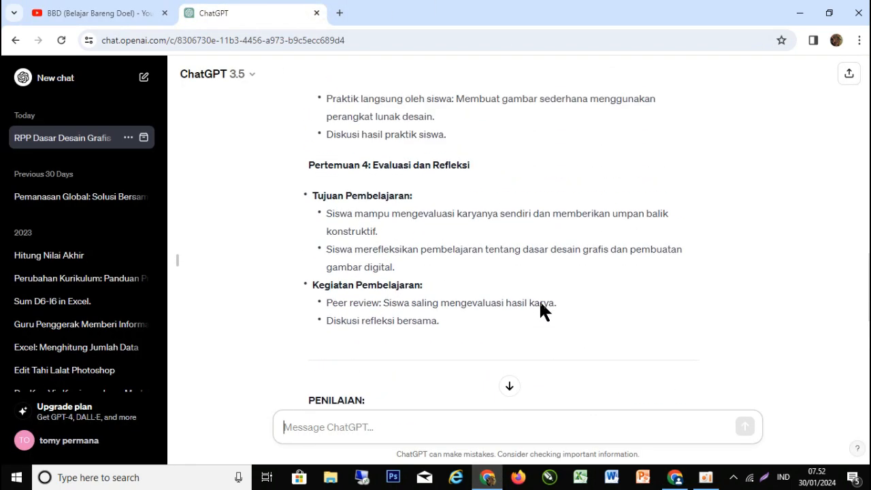
scroll(541, 305, up, 6)
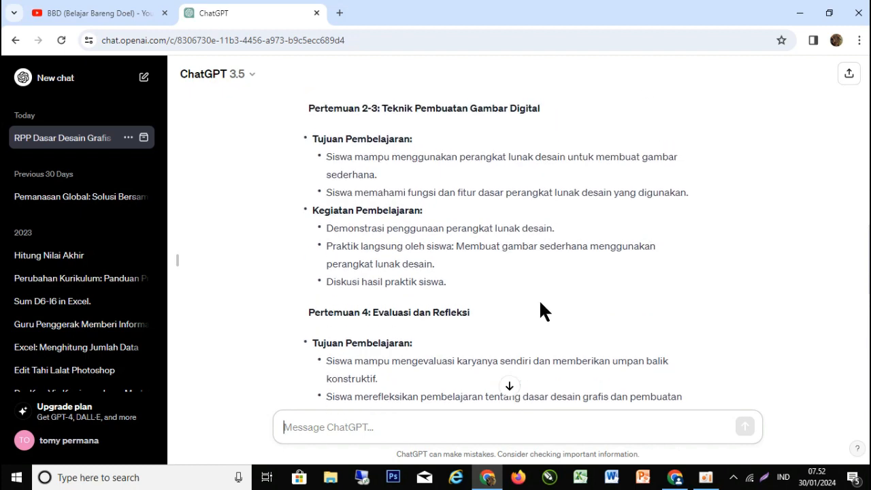
scroll(541, 305, up, 6)
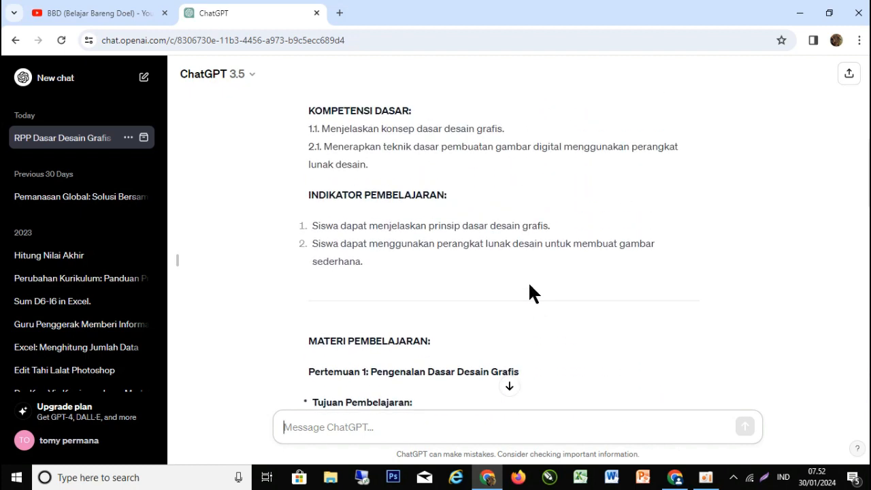
scroll(530, 286, up, 3)
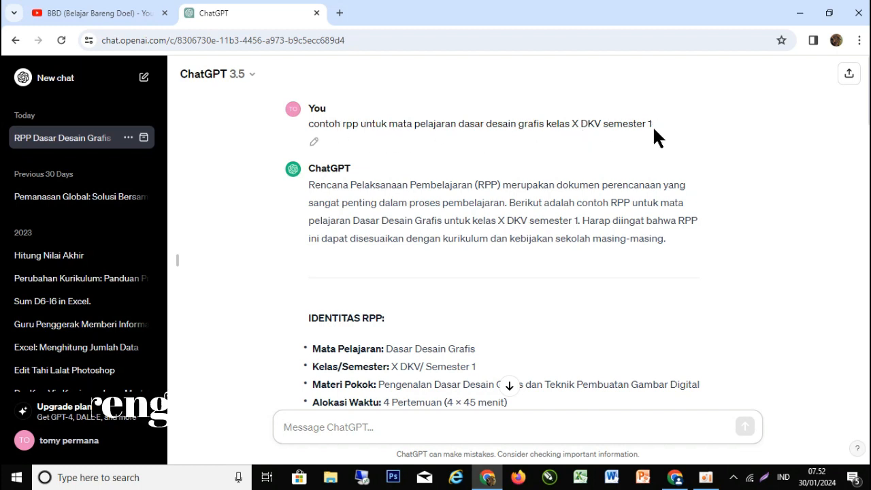
Step: Read through the generated RPP, from the identity and competency sections to the activities for each meeting
scroll(435, 260, down, 3)
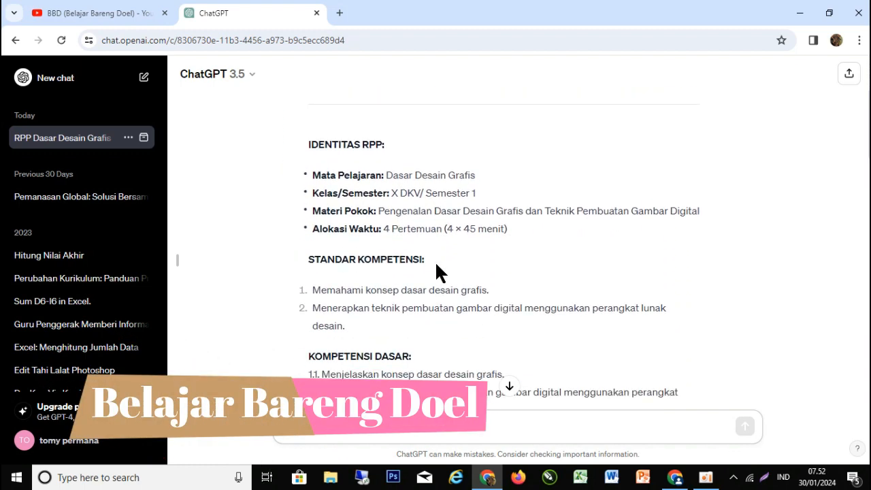
scroll(422, 238, down, 1)
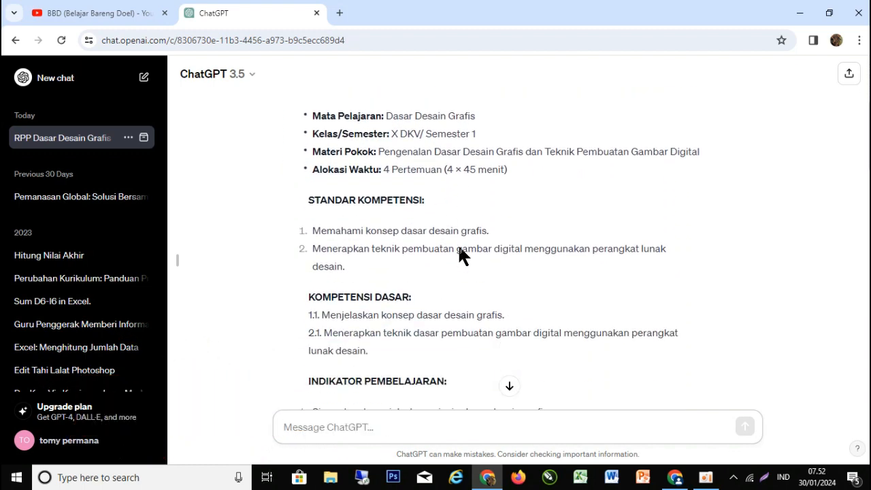
scroll(393, 272, down, 1)
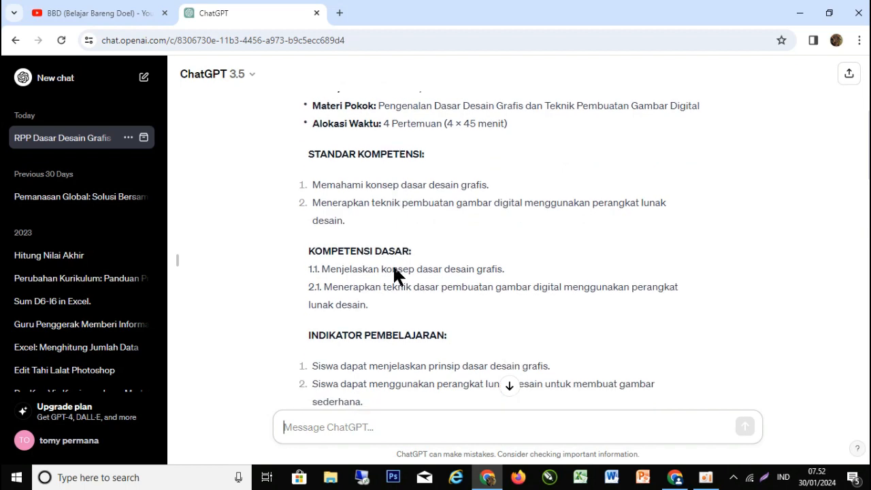
scroll(393, 275, down, 2)
scroll(394, 281, down, 2)
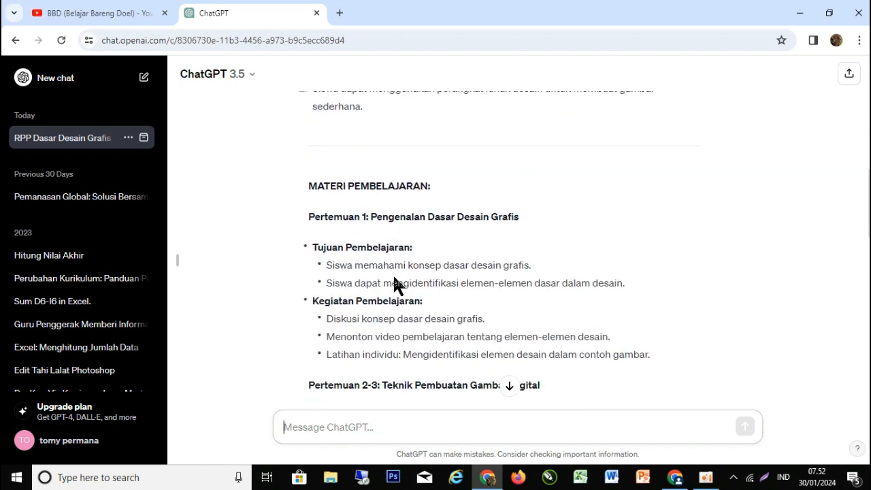
scroll(384, 279, down, 4)
scroll(383, 298, down, 9)
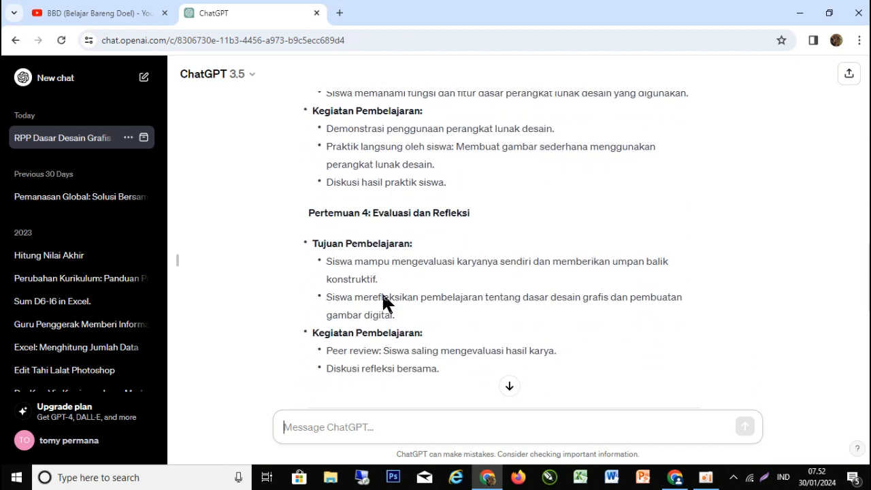
scroll(383, 294, down, 1)
scroll(383, 299, up, 5)
scroll(385, 310, up, 9)
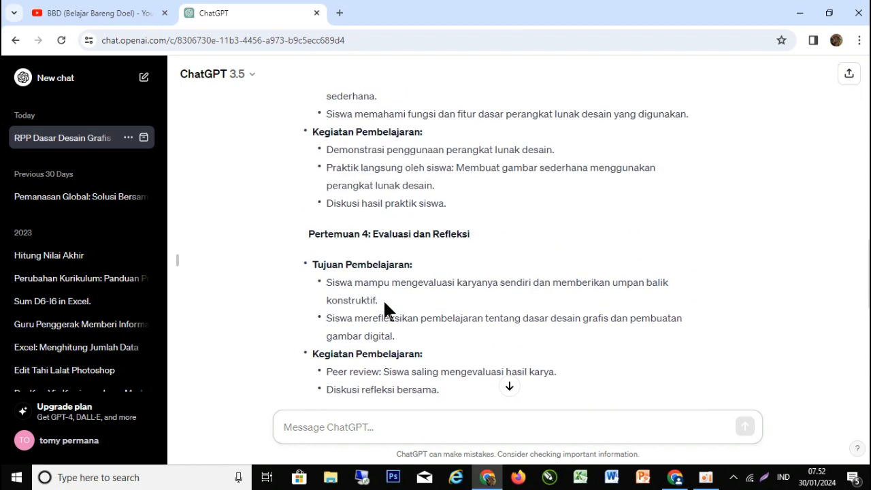
scroll(384, 310, up, 6)
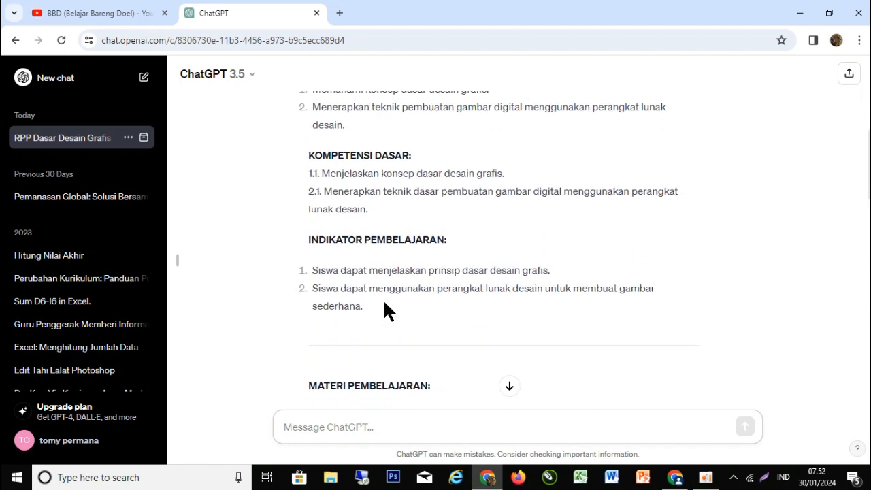
scroll(385, 306, down, 5)
scroll(393, 292, up, 3)
scroll(395, 299, down, 1)
scroll(401, 305, down, 2)
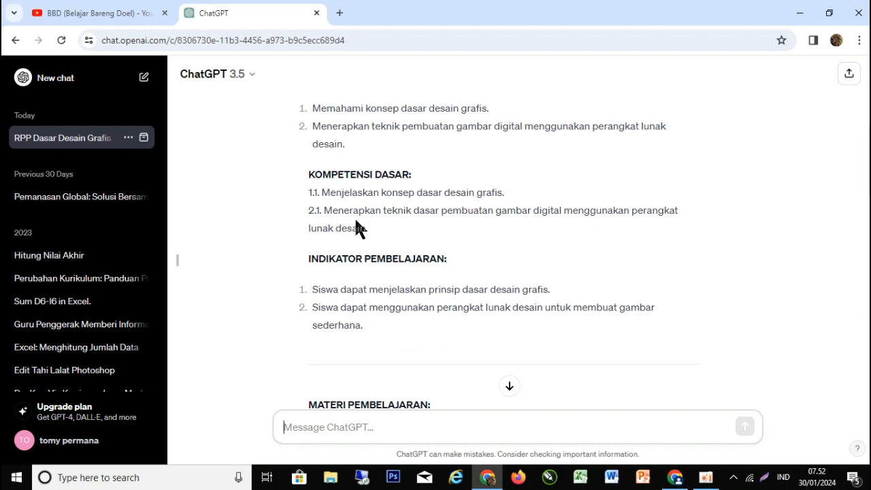
scroll(429, 239, up, 1)
scroll(416, 229, up, 4)
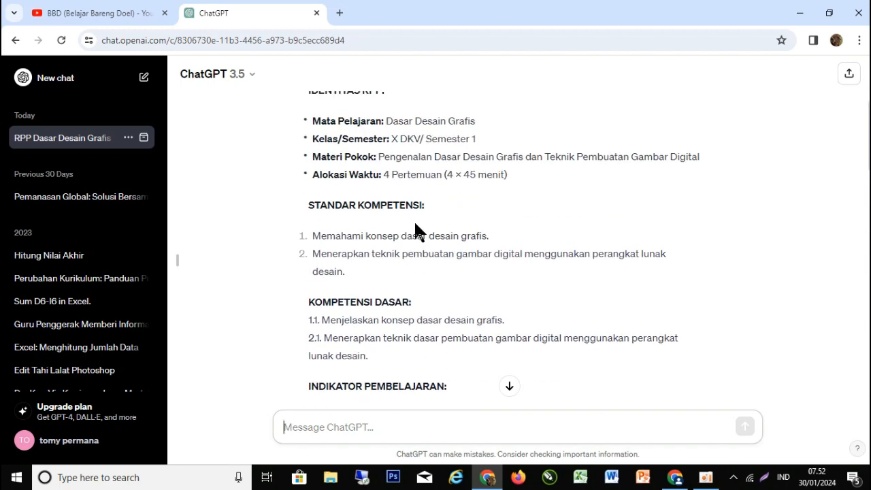
Step: Switch back to the Canva design and move the closing paragraph and the bulleted list on page 2 further down, below the lesson-plan text
key(alt+Tab)
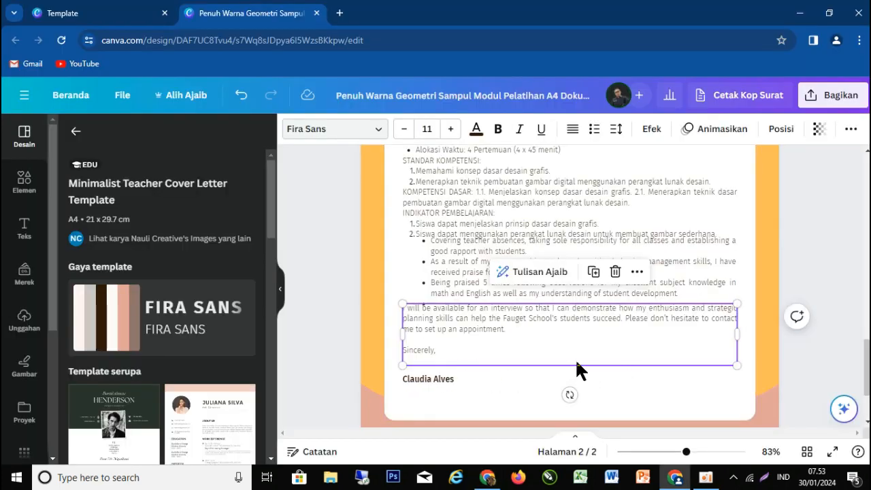
drag(577, 371, 576, 396)
click(541, 258)
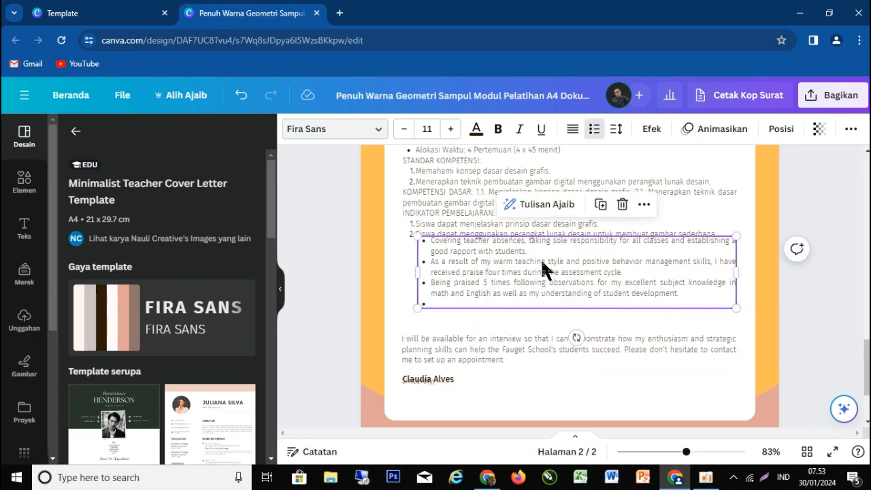
drag(655, 304, 656, 324)
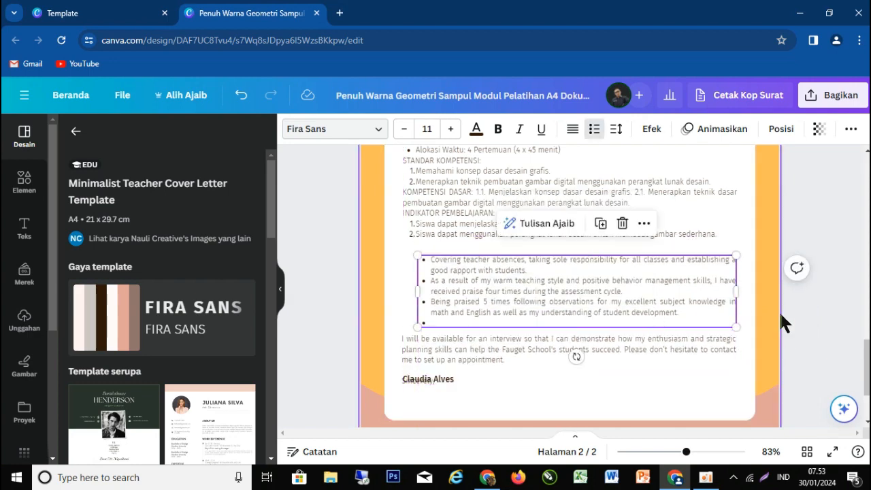
Step: Replace the scalloped portrait photo at the top of page 2 with the uploaded photo of the man in a black shirt and glasses
scroll(865, 361, up, 3)
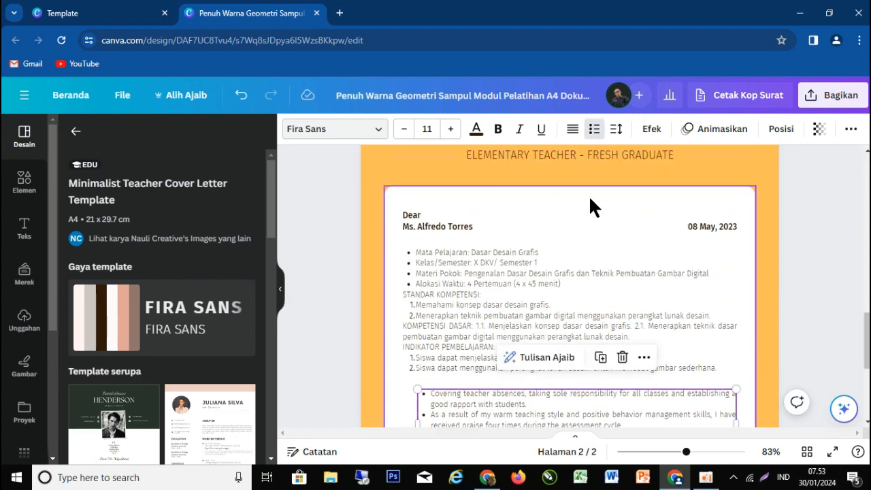
scroll(864, 360, up, 5)
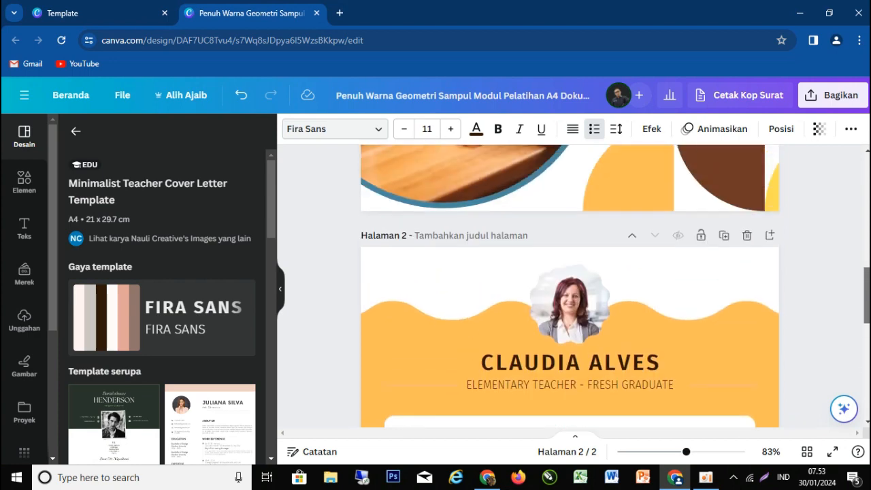
click(537, 301)
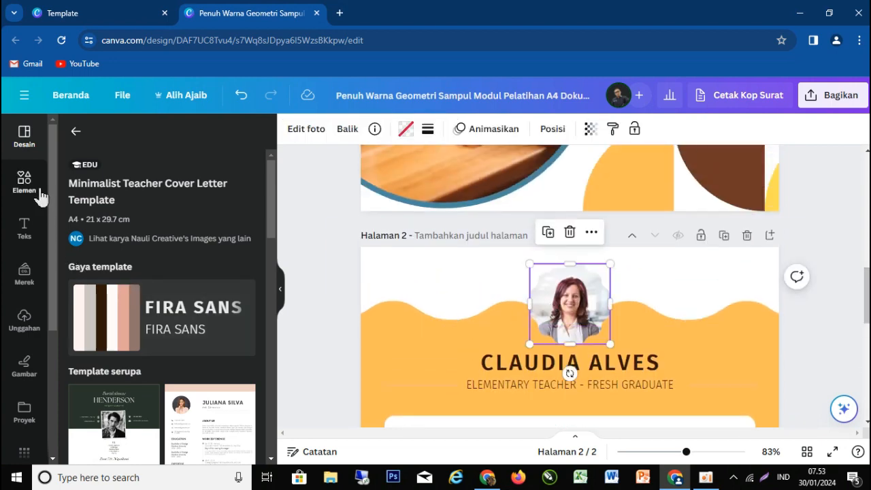
click(31, 332)
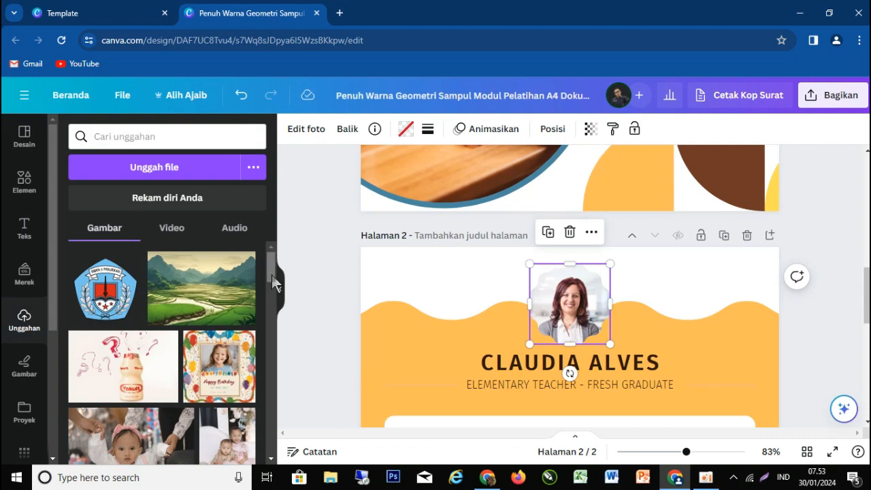
drag(272, 281, 268, 427)
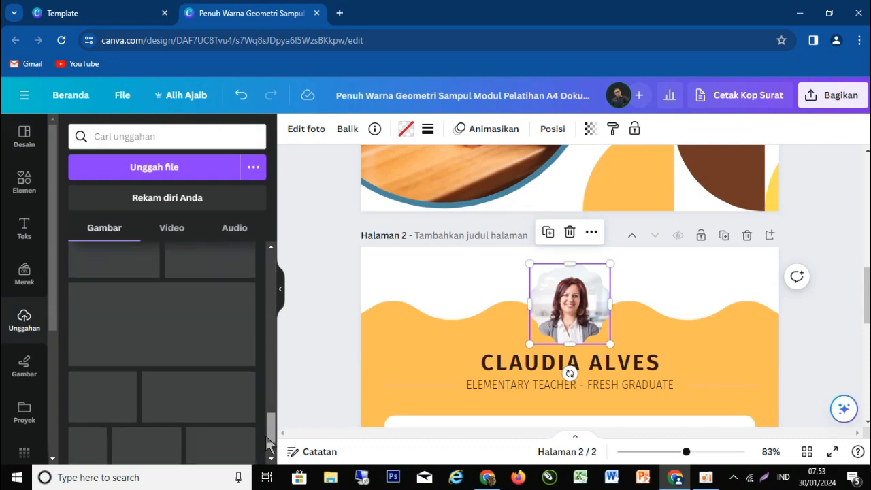
drag(272, 419, 273, 458)
drag(276, 391, 273, 455)
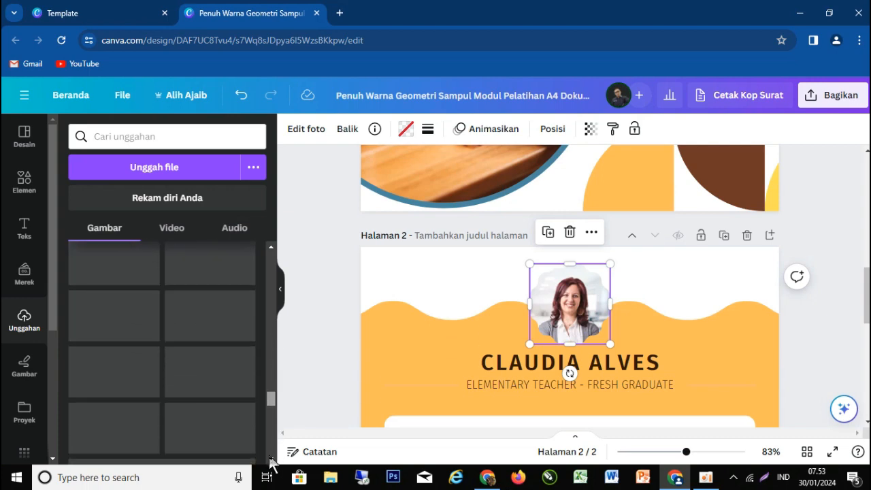
mouse_move(225, 414)
mouse_down()
mouse_move(516, 374)
mouse_move(510, 285)
mouse_move(568, 297)
mouse_up()
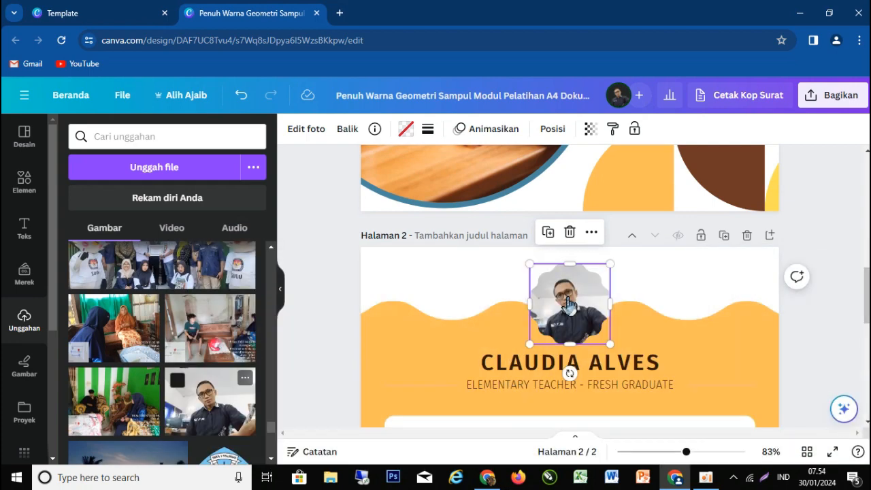
click(652, 280)
Step: Replace the name heading on page 2 with "BELAJAR BARENG DOEL" and widen its text box so it fits on one line
click(403, 383)
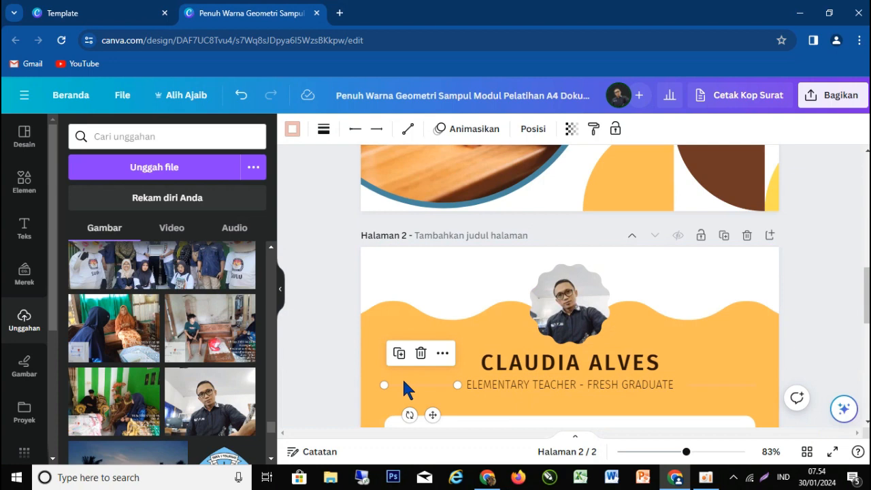
click(611, 363)
click(611, 365)
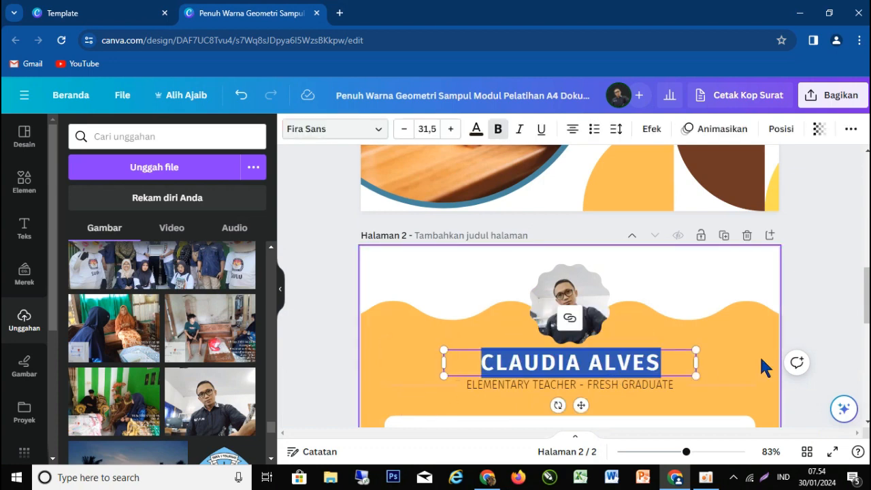
text(BELAJAR BARENG DOEL)
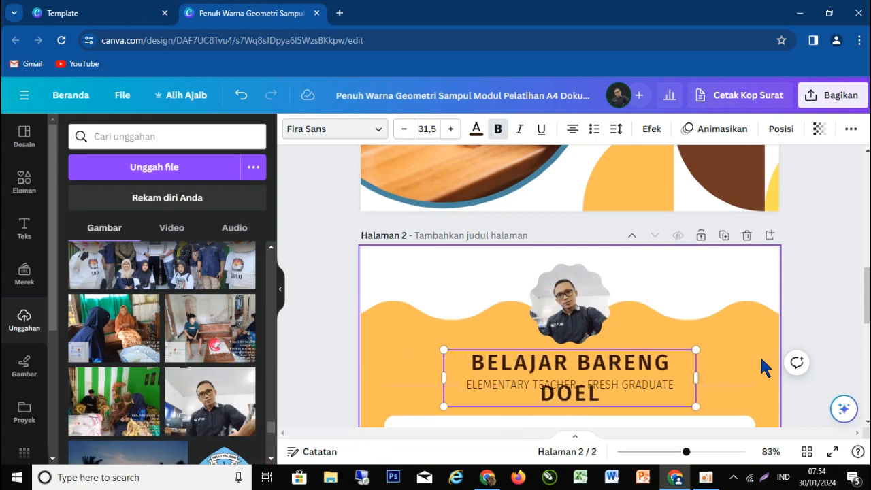
drag(696, 378, 717, 384)
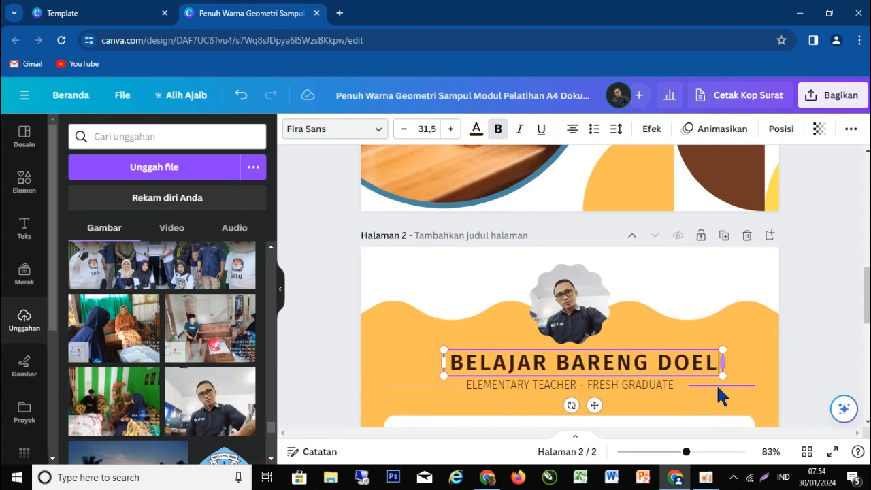
Step: Replace the subtitle below the heading on page 2 with "X DESAIN KOMUNIKASI VISUAL"
click(584, 385)
click(584, 385)
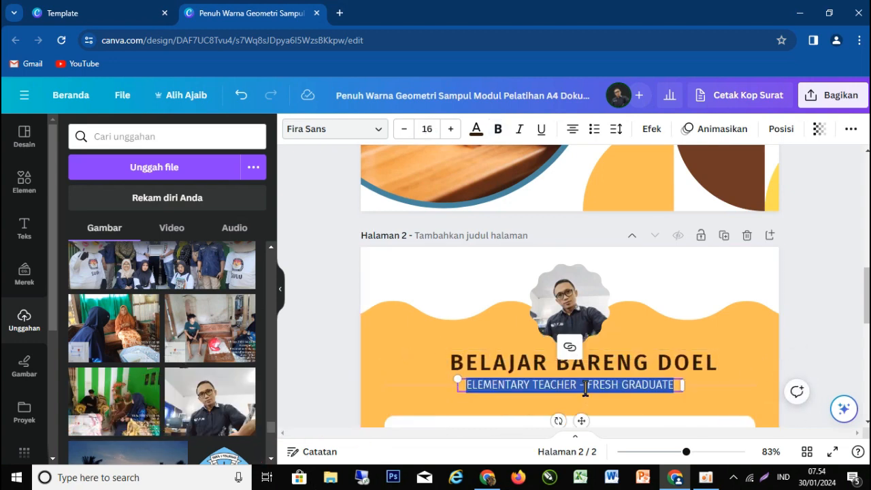
key(BackSpace)
text(X DKV)
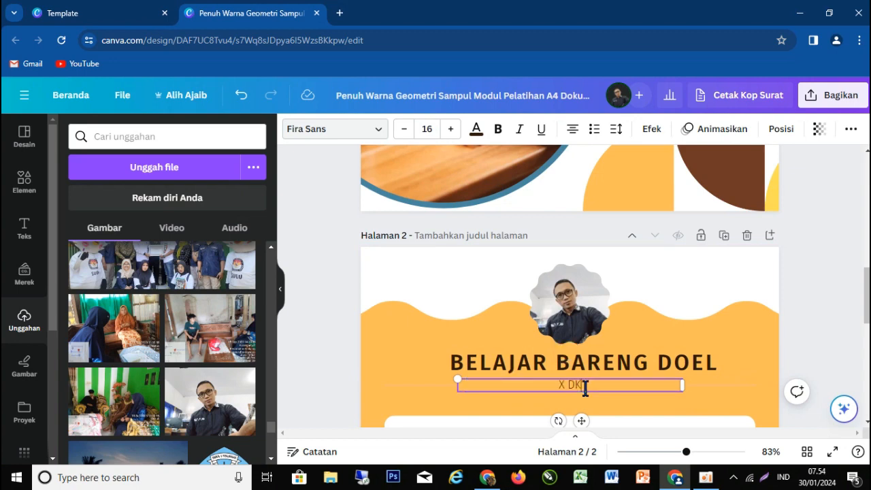
key(BackSpace)
key(BackSpace)
text(ESAIN K)
text(NIKASI VISUAL)
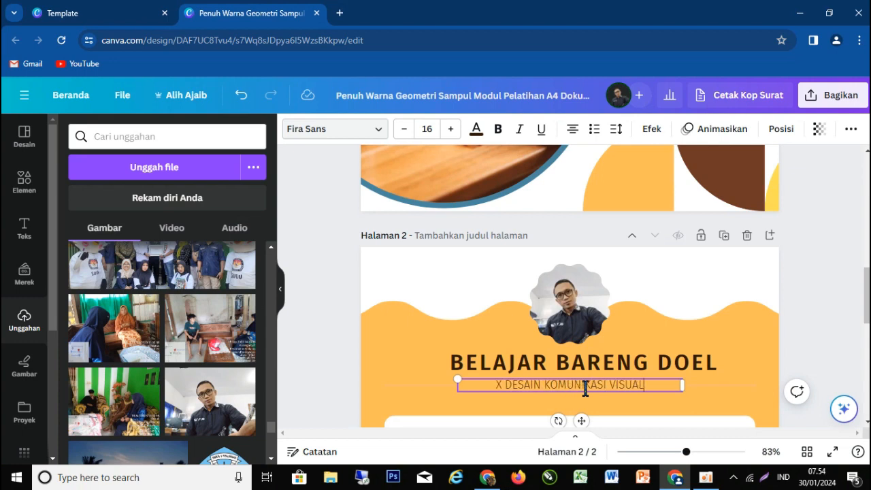
click(715, 361)
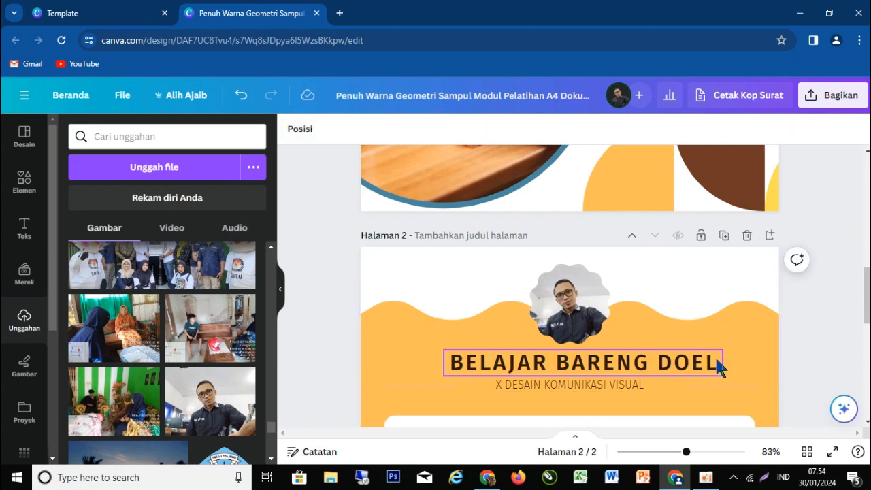
Step: Delete the "Dear" salutation block above the lesson-plan text on page 2
scroll(714, 364, down, 4)
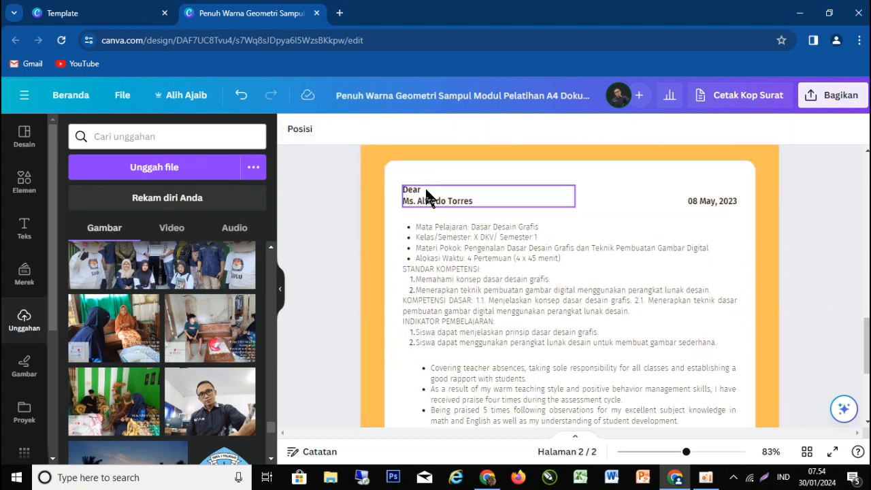
click(428, 203)
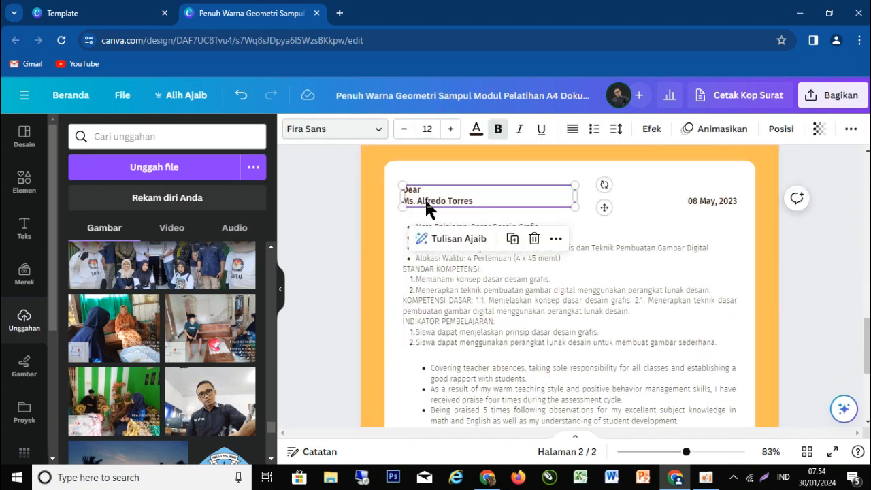
click(534, 238)
click(685, 202)
double_click(707, 203)
click(535, 183)
Step: Make the STANDAR KOMPETENSI and KOMPETENSI DASAR headings bold and start competency 1.1 on a new line
click(519, 290)
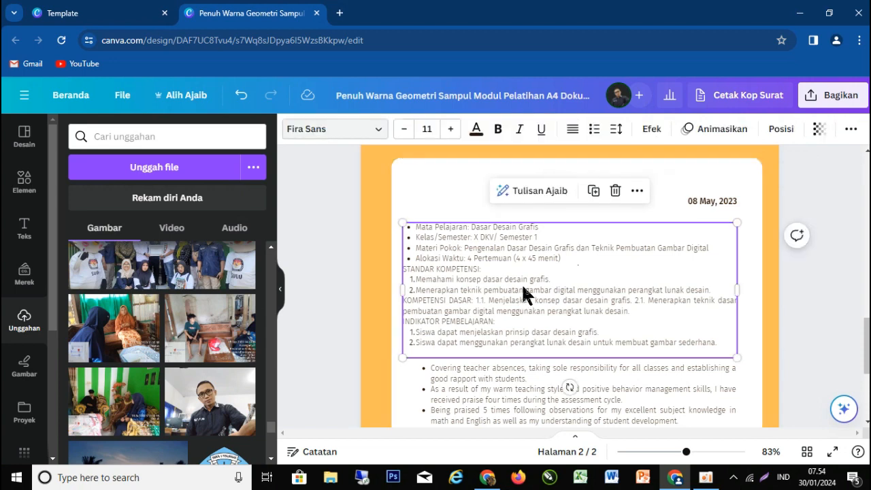
click(452, 275)
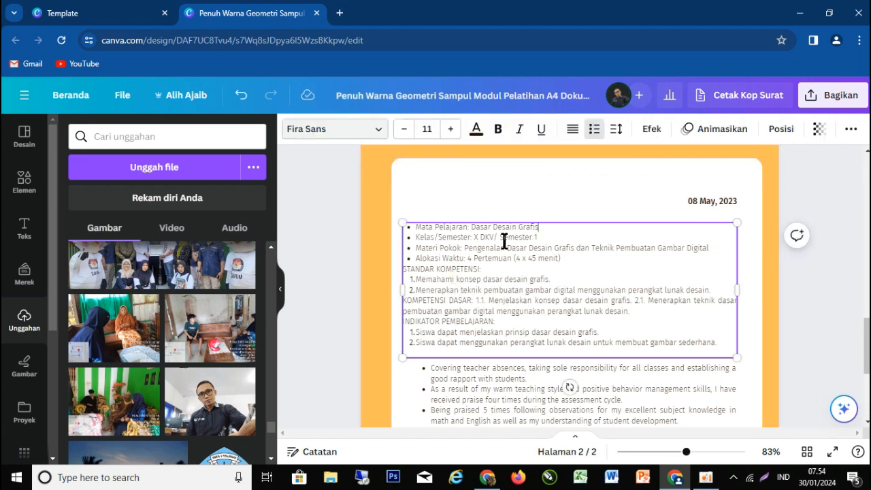
drag(479, 266, 407, 263)
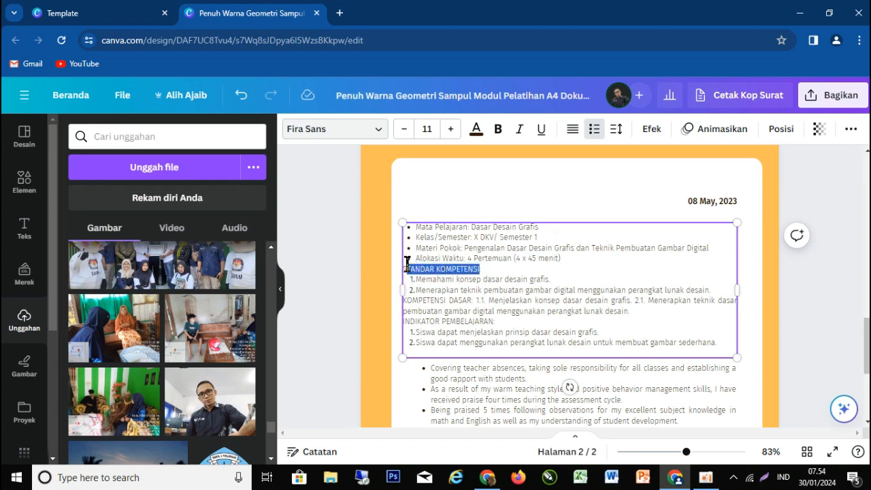
click(497, 129)
drag(483, 279, 405, 301)
click(498, 128)
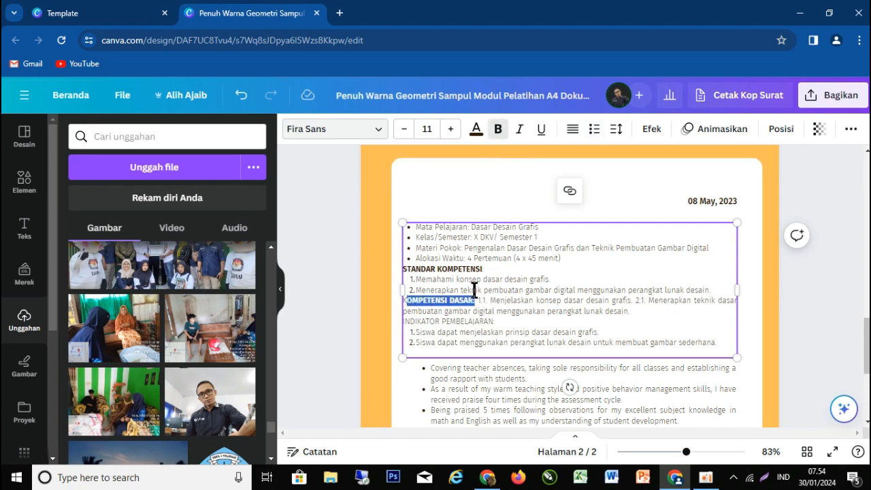
click(482, 304)
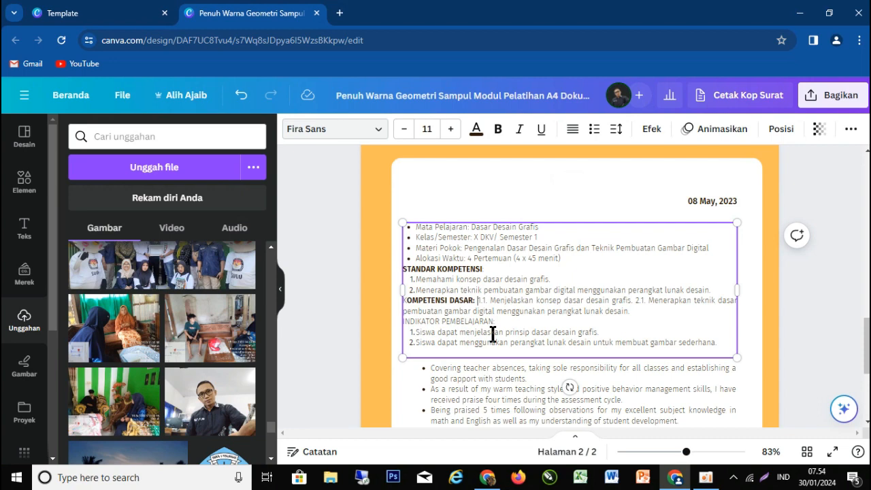
key(Return)
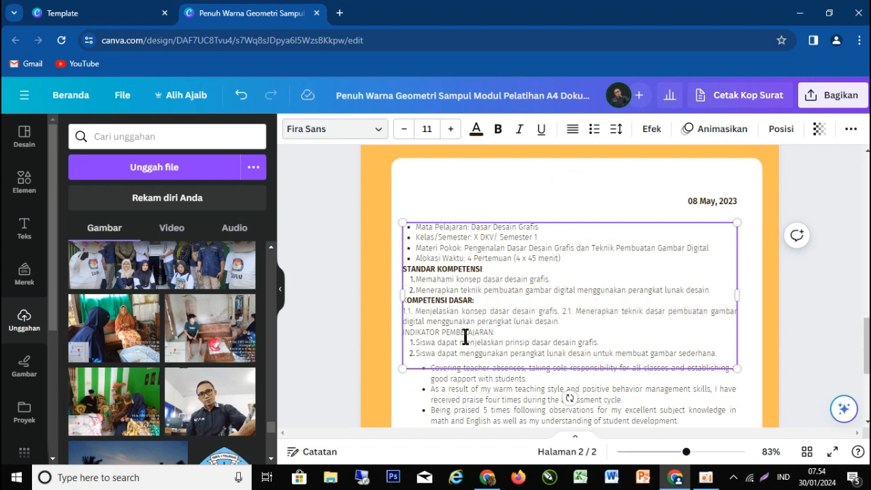
Step: Delete the template's bulleted list about teaching experience below the learning indicators
scroll(466, 337, down, 2)
click(489, 275)
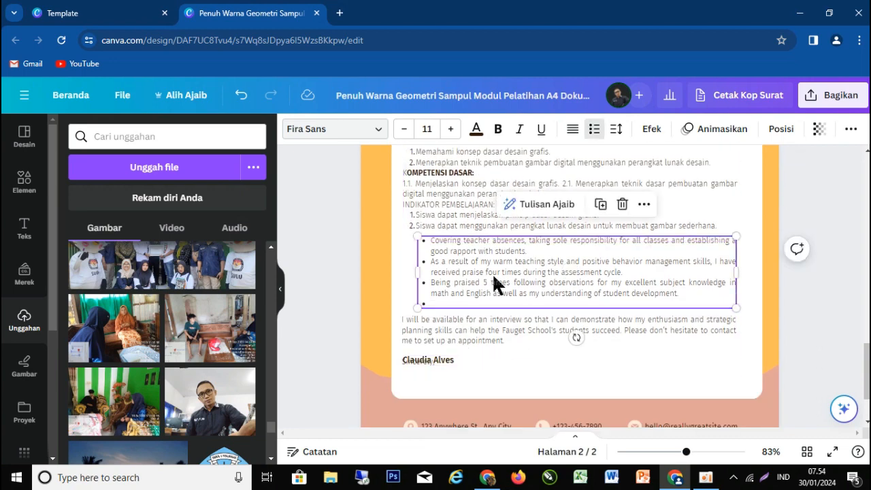
click(622, 205)
Step: Switch to the ChatGPT conversation and copy the Pertemuan 1 section, from its title through the last learning activity
click(548, 331)
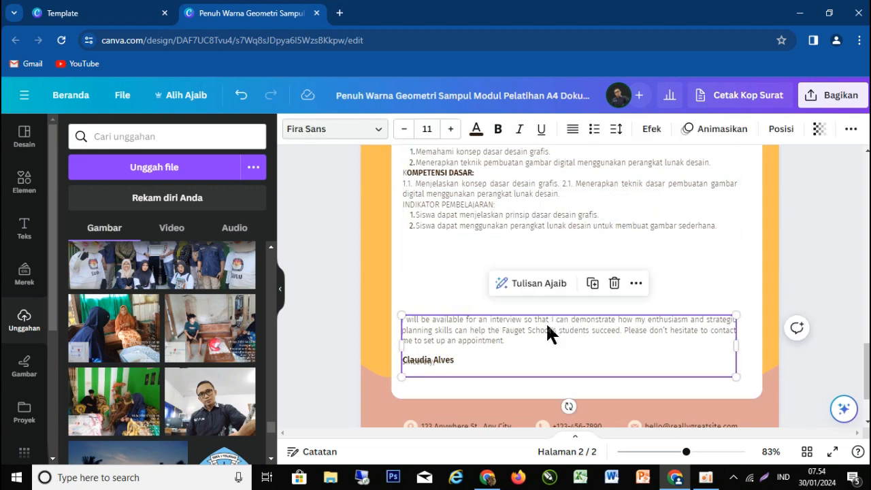
click(495, 482)
scroll(389, 320, down, 2)
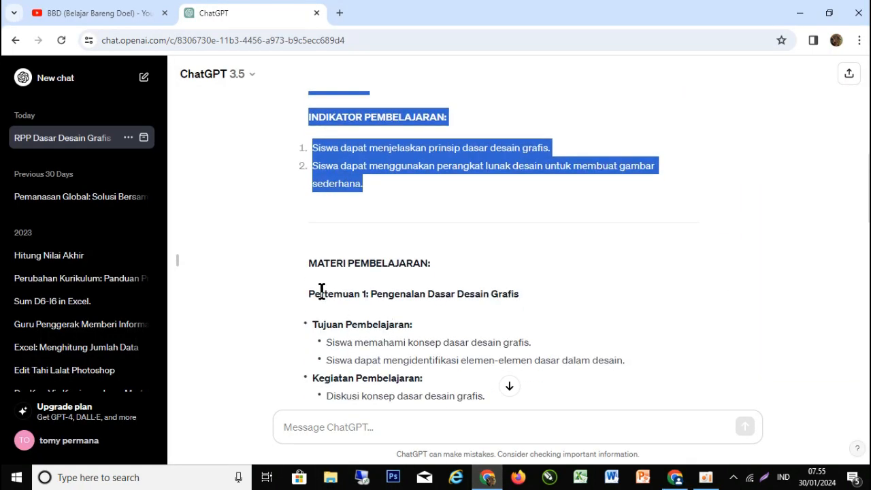
drag(312, 291, 658, 90)
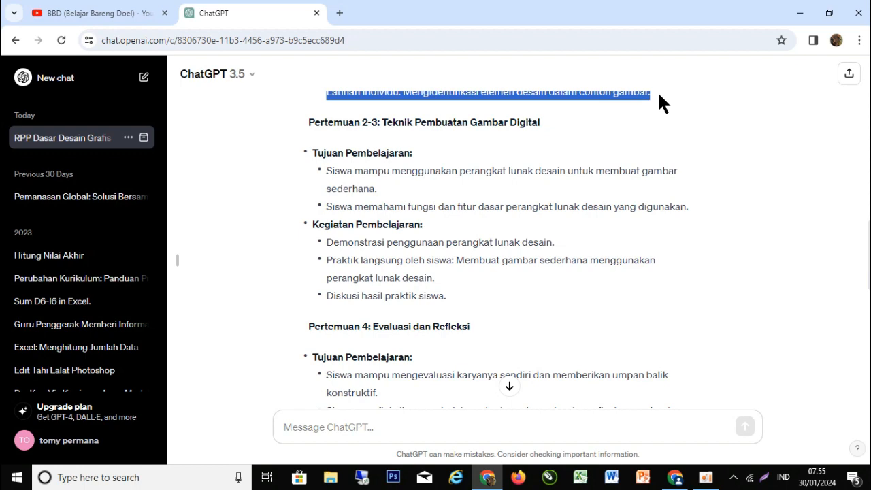
Step: Switch back to the Canva design, replace the closing paragraph with the copied Pertemuan 1 text, and place it below the indicators at size 10.7
click(676, 478)
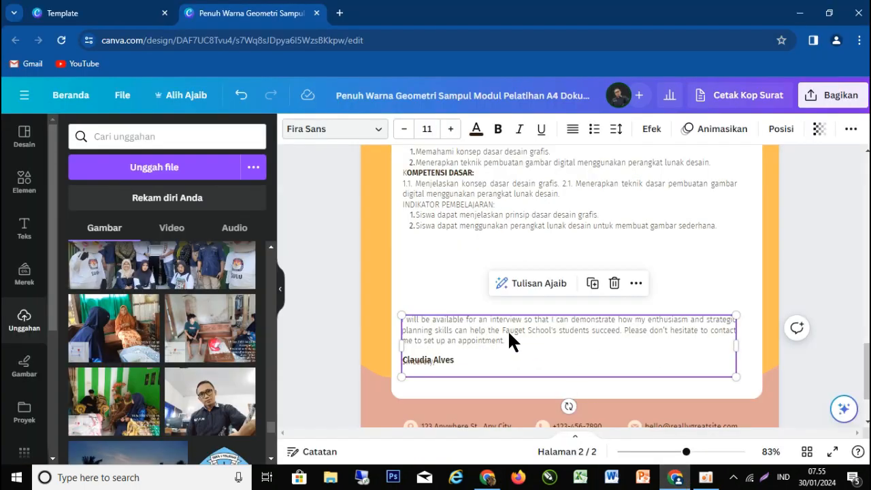
double_click(508, 331)
text(Pertemuan 1: Pengenalan Dasar Desain Grafis Tujuan Pembelajaran: Siswa memahami konsep dasar desain grafis. Siswa dapat mengidentifikasi elemen-elemen dasar dalam desain. Kegiatan Pembelajaran: Diskusi konsep dasar desain grafis. Menonton video pembelajaran tentang elemen-elemen desain. Latihan individu: Mengidentifikasi elemen desain dalam contoh gambar.)
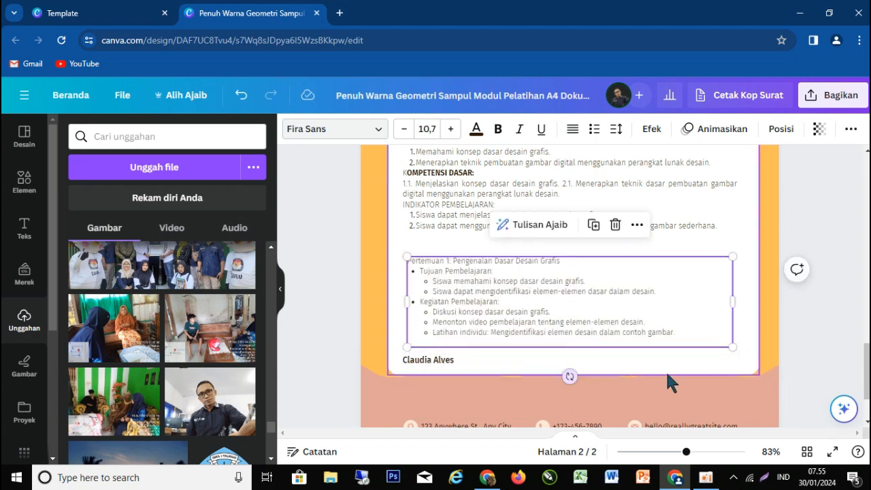
Step: Center the white rounded panel behind the lesson-plan text on page 2 again
click(754, 378)
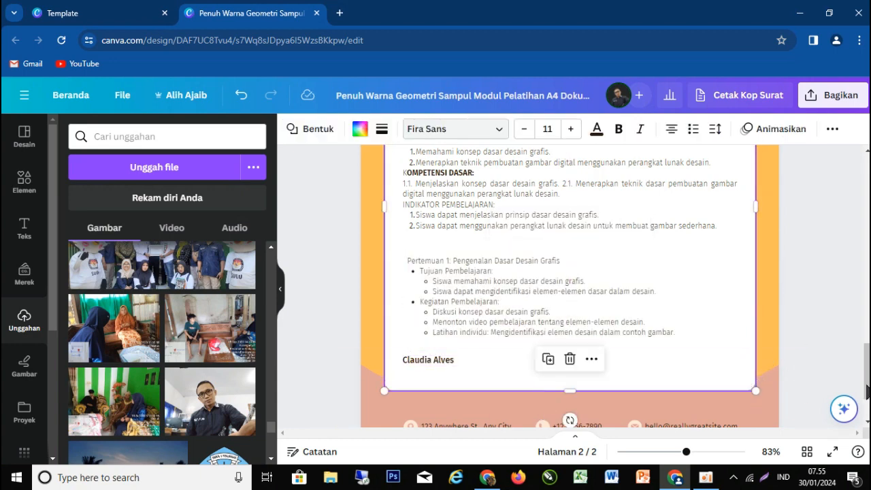
scroll(841, 409, up, 1)
click(545, 325)
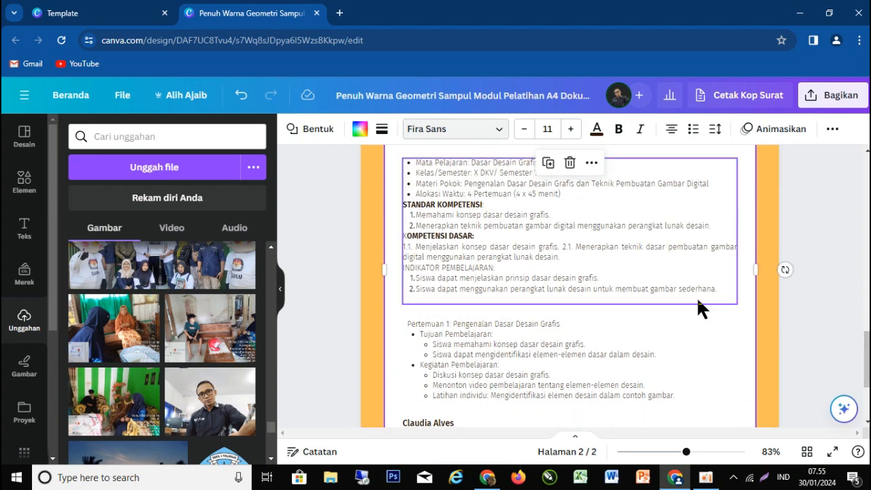
click(696, 296)
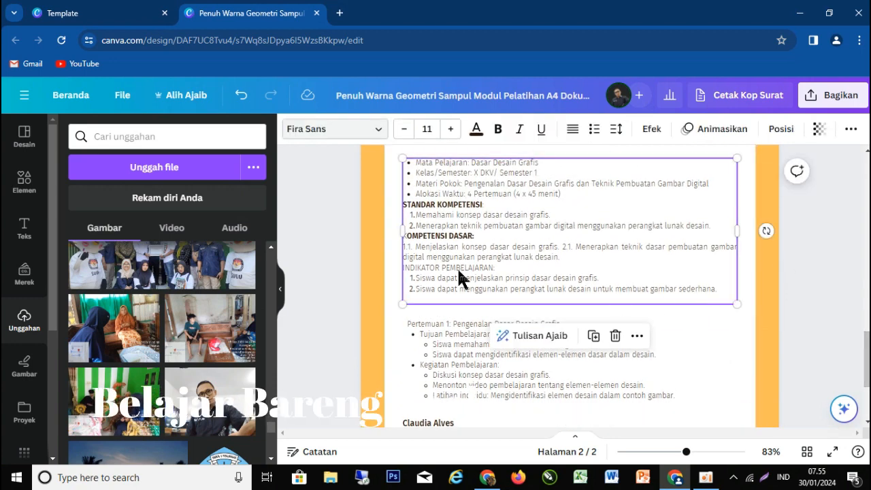
click(395, 330)
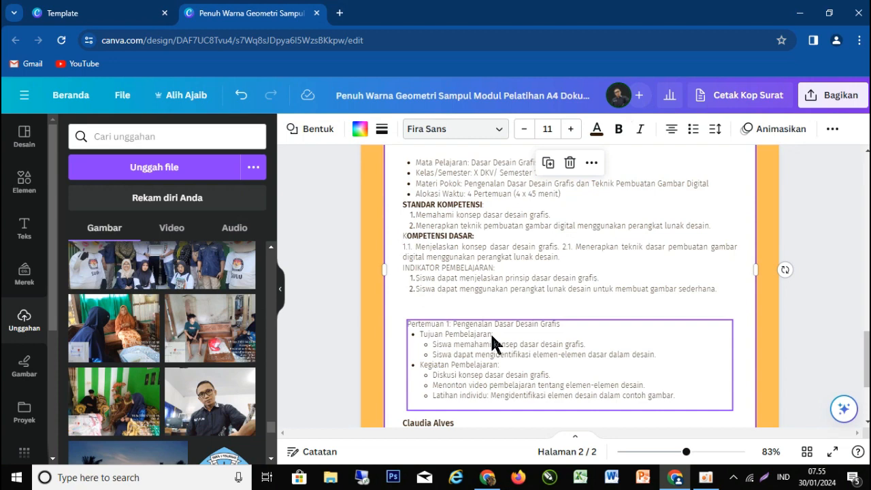
Step: Delete the template's signature name below the Pertemuan 1 text on page 2
scroll(503, 389, down, 3)
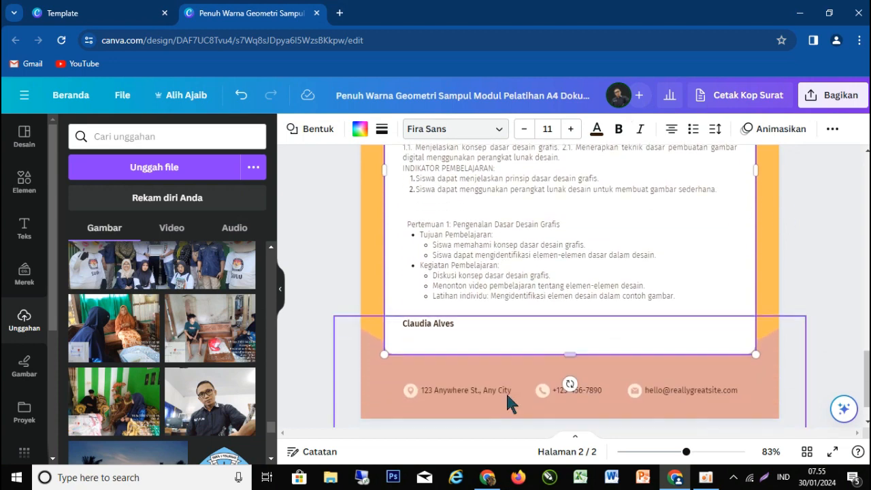
click(418, 303)
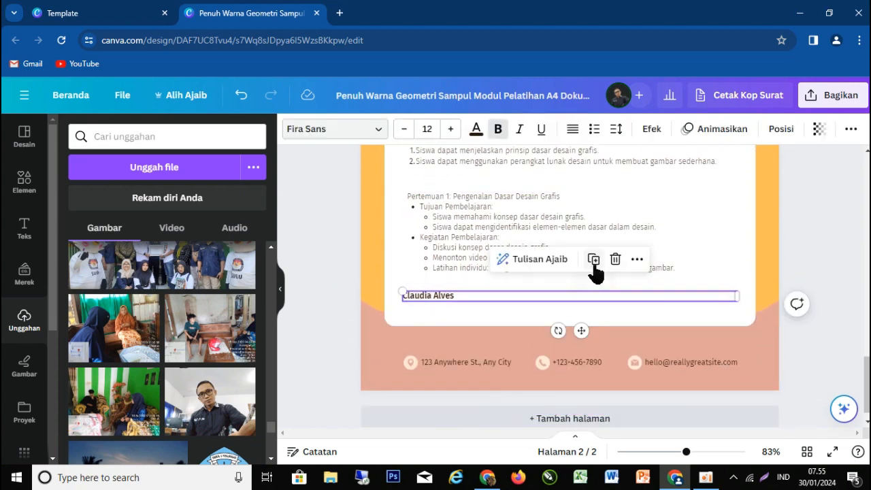
click(615, 260)
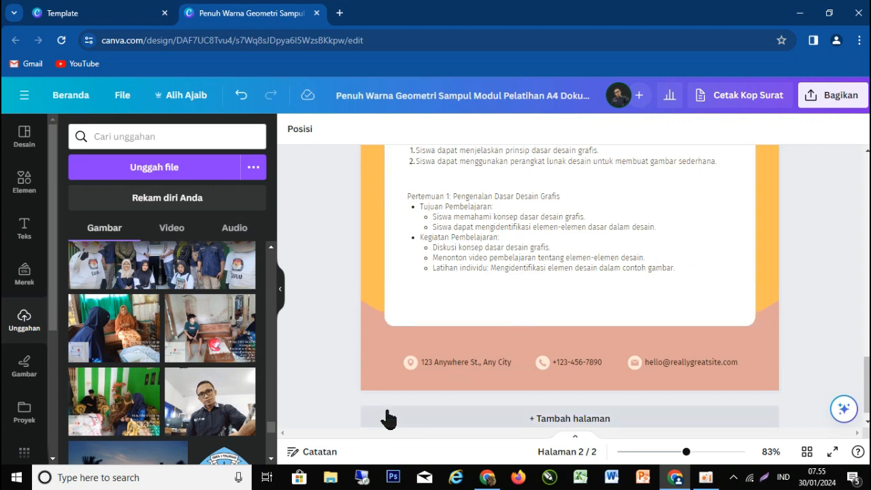
Step: Delete the placeholder address, phone number and e-mail texts from the page 2 footer
click(457, 359)
click(522, 325)
click(589, 364)
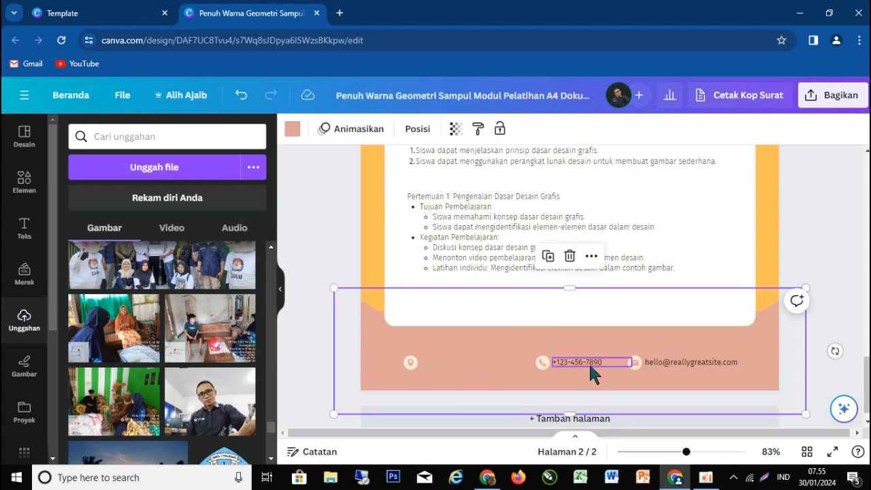
click(584, 363)
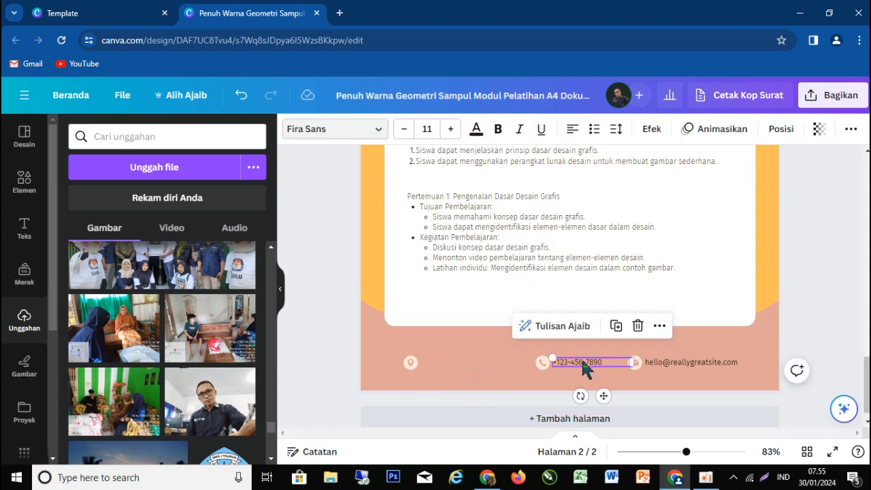
click(637, 326)
click(670, 359)
click(746, 326)
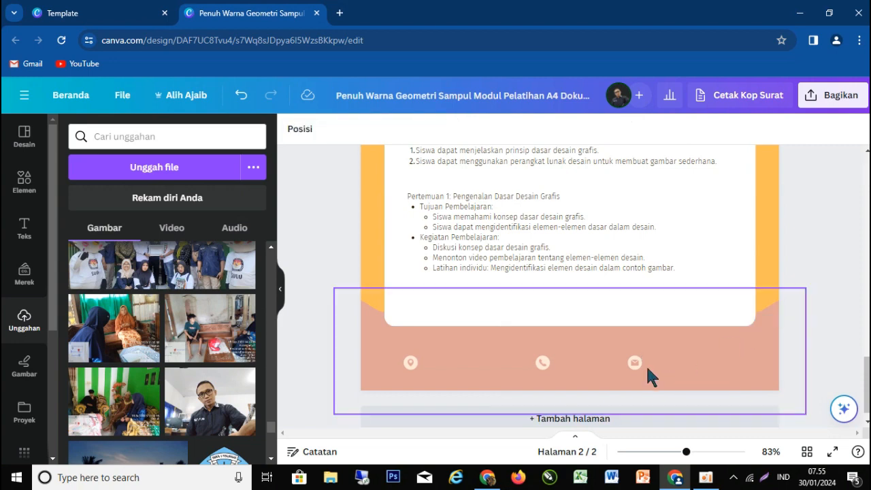
Step: Delete the envelope and phone icons from the page 2 footer
click(634, 361)
click(635, 325)
click(542, 362)
click(542, 325)
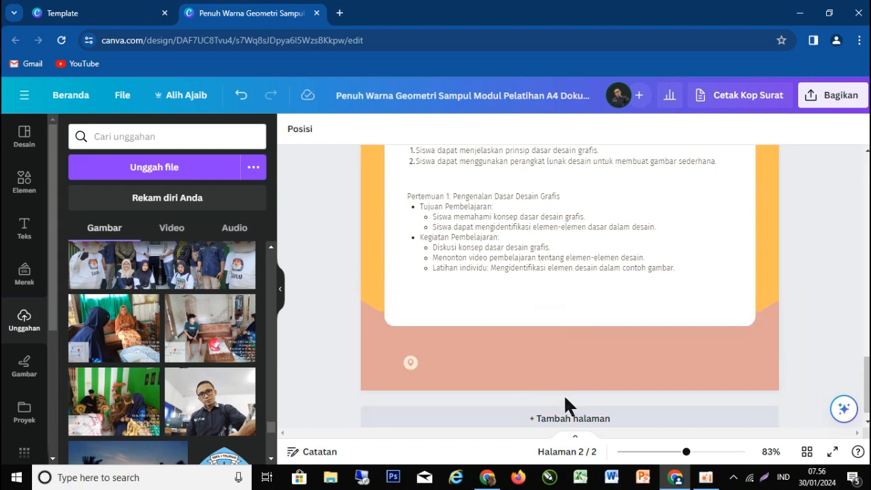
Step: Add a blank page at the end of the design and duplicate page 2
click(564, 418)
drag(868, 383, 868, 317)
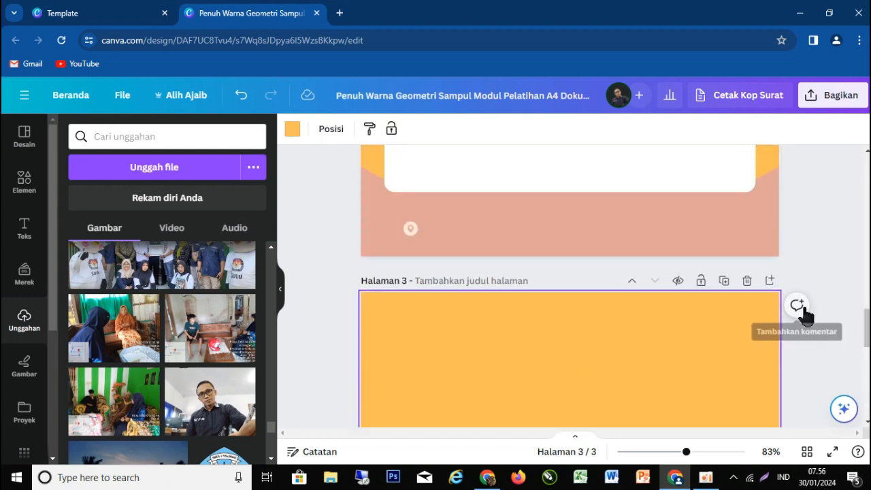
drag(868, 346, 869, 277)
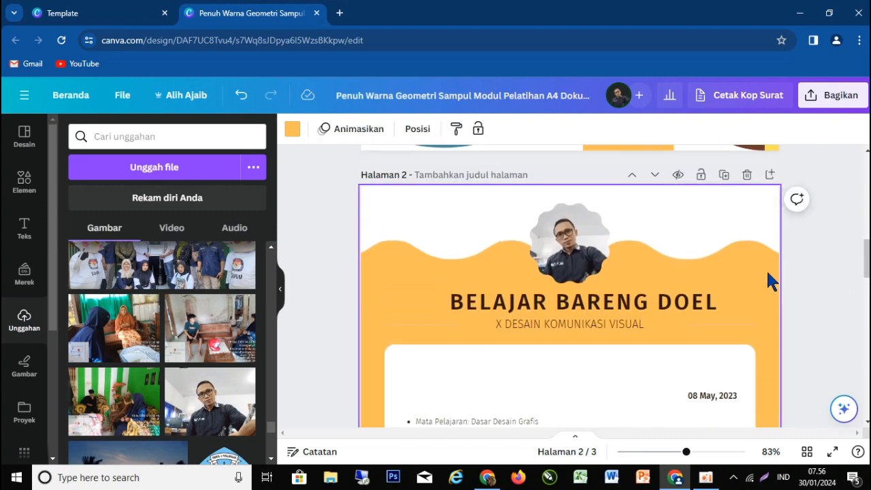
click(724, 175)
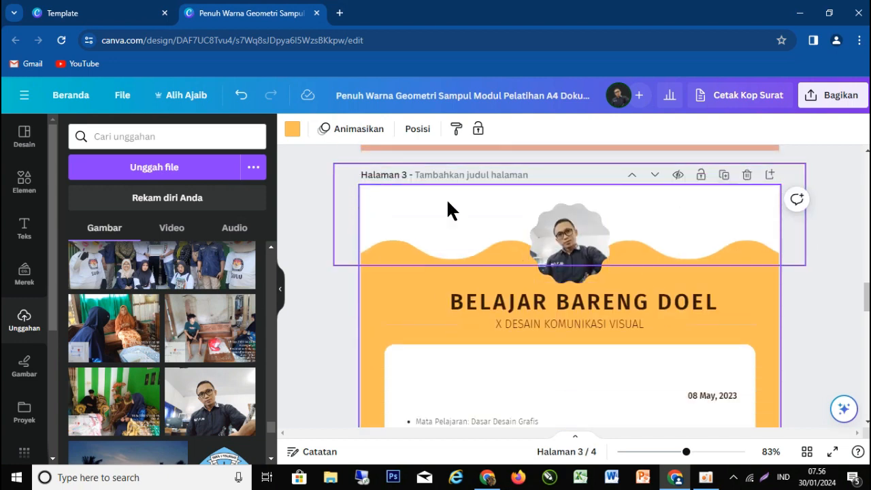
Step: On the duplicated page 3, delete the subject and competency text block and move the Pertemuan 1 text up into its place
scroll(668, 376, down, 3)
click(438, 262)
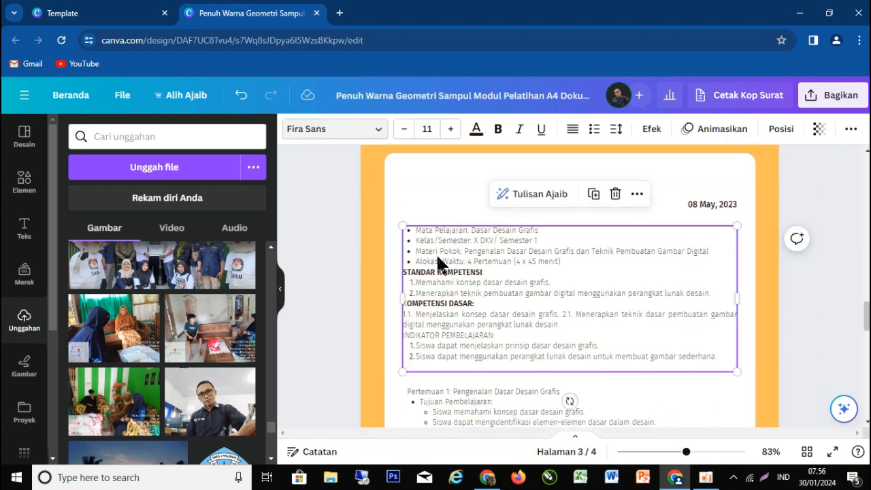
click(616, 194)
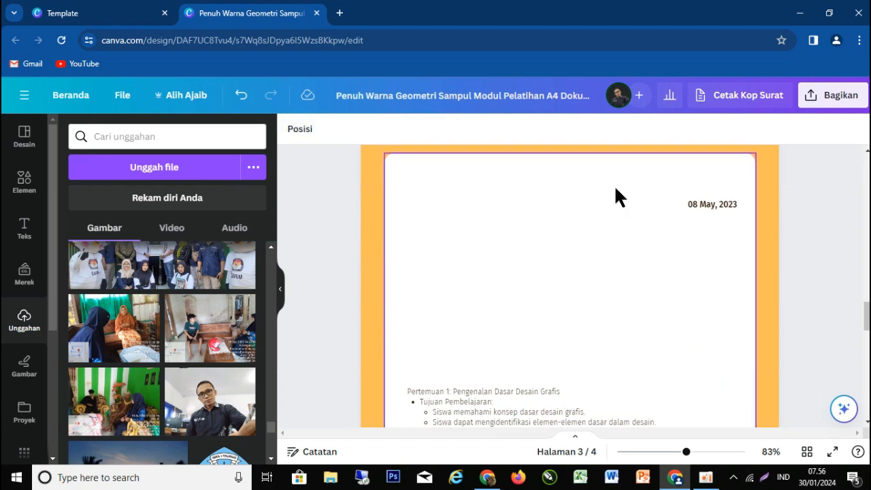
click(502, 411)
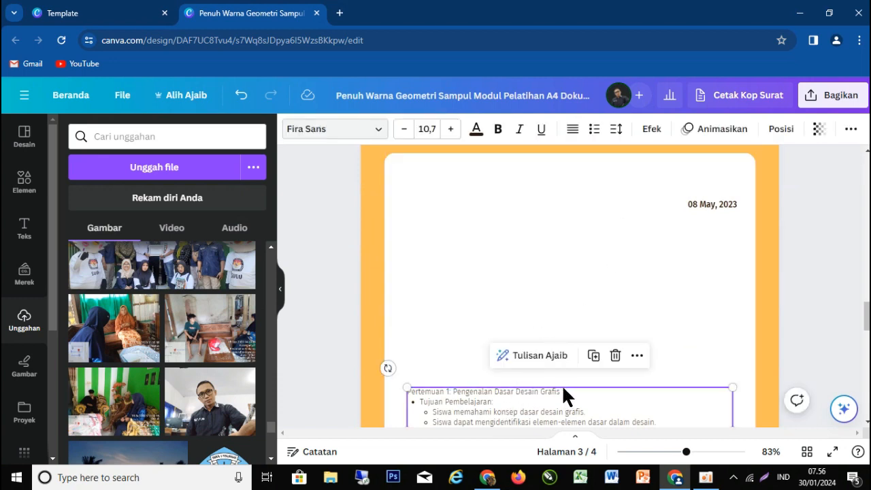
drag(562, 388, 568, 252)
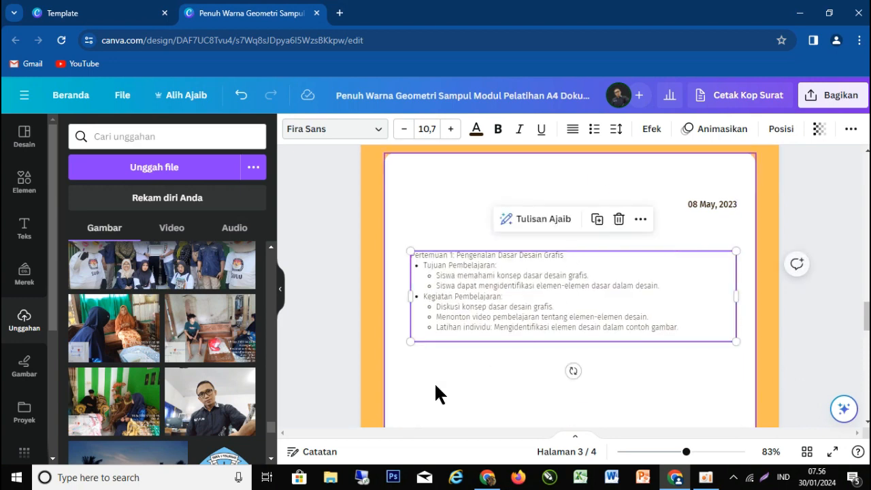
Step: Copy the Pertemuan 2-3 and Pertemuan 4 sections from the ChatGPT conversation and replace the Pertemuan 1 text on Canva page 3 with them
click(487, 477)
drag(311, 126, 442, 345)
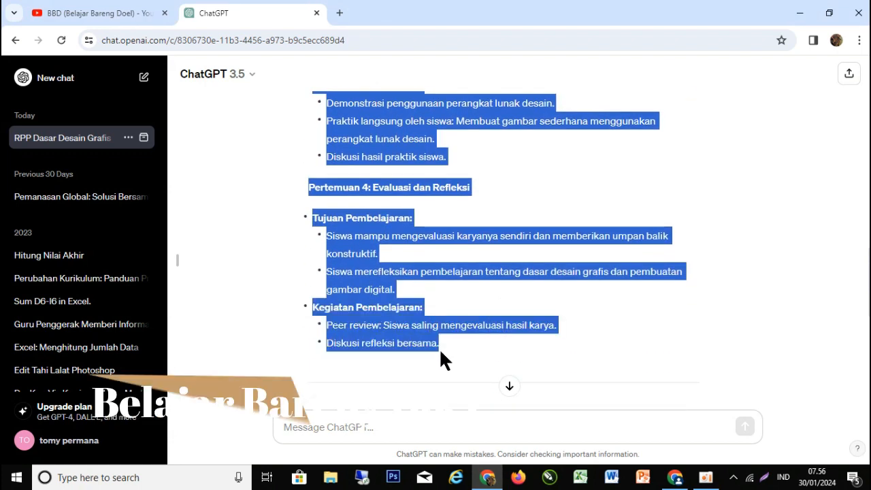
click(675, 477)
double_click(495, 286)
click(496, 308)
drag(691, 332, 414, 258)
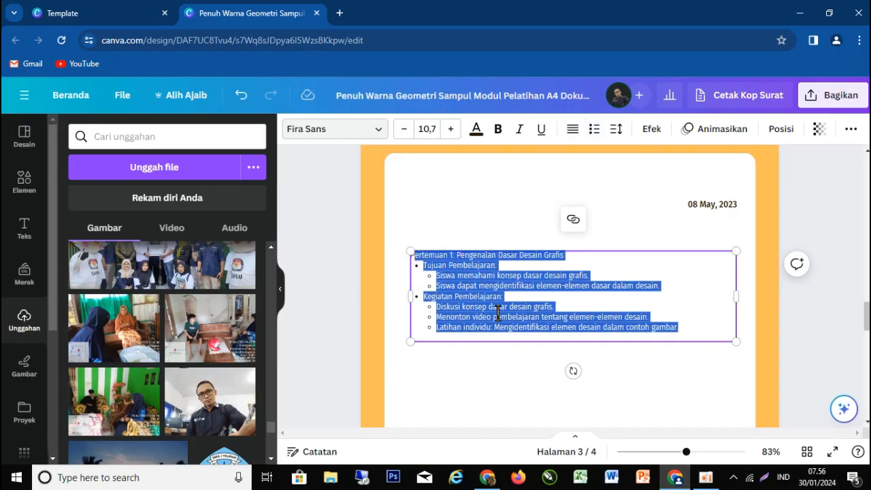
key(ctrl+v)
scroll(735, 361, down, 3)
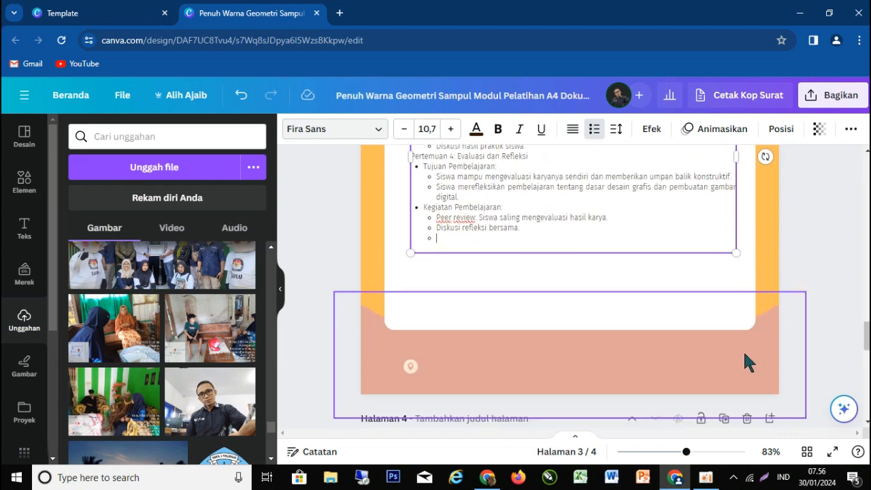
click(526, 267)
scroll(520, 236, up, 3)
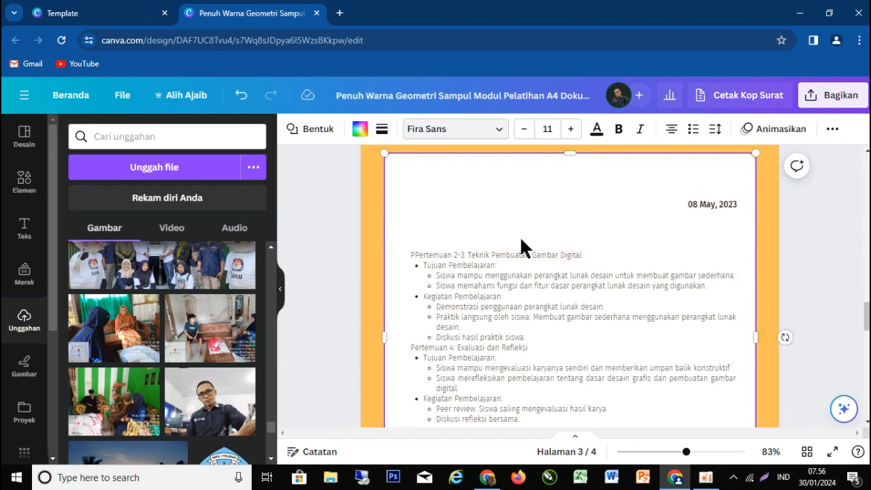
Step: Delete the blank page 4
scroll(498, 341, down, 4)
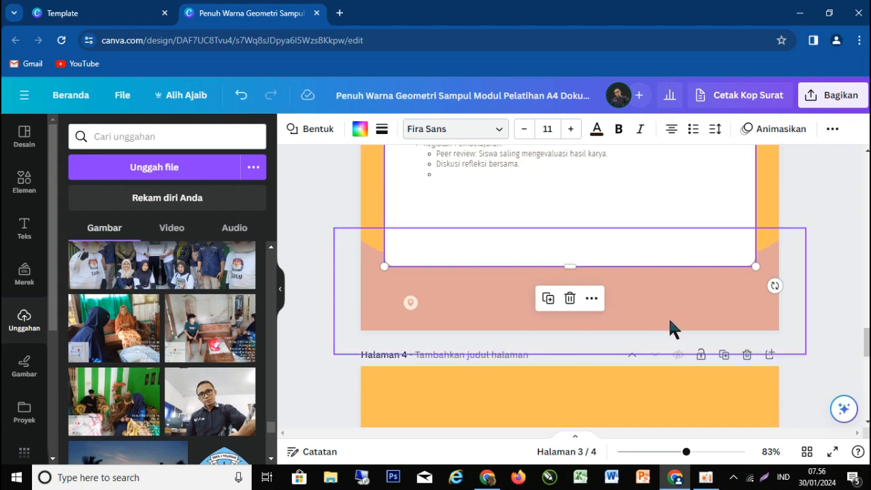
click(677, 405)
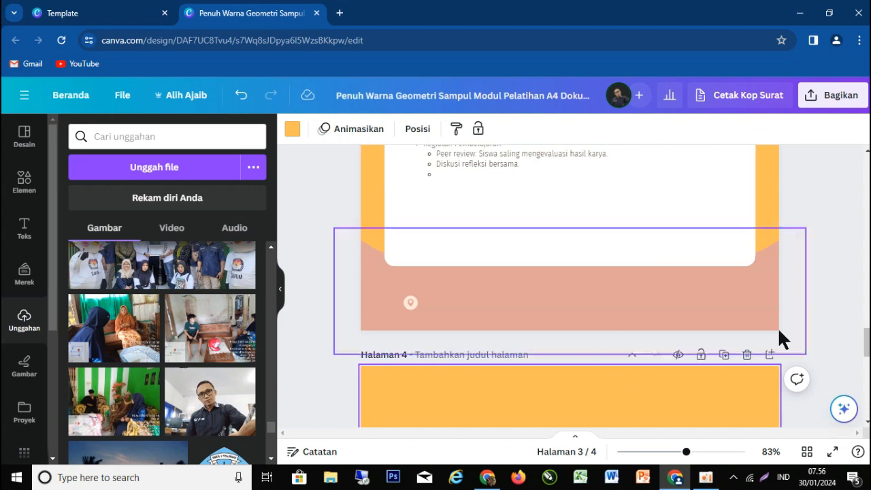
click(746, 354)
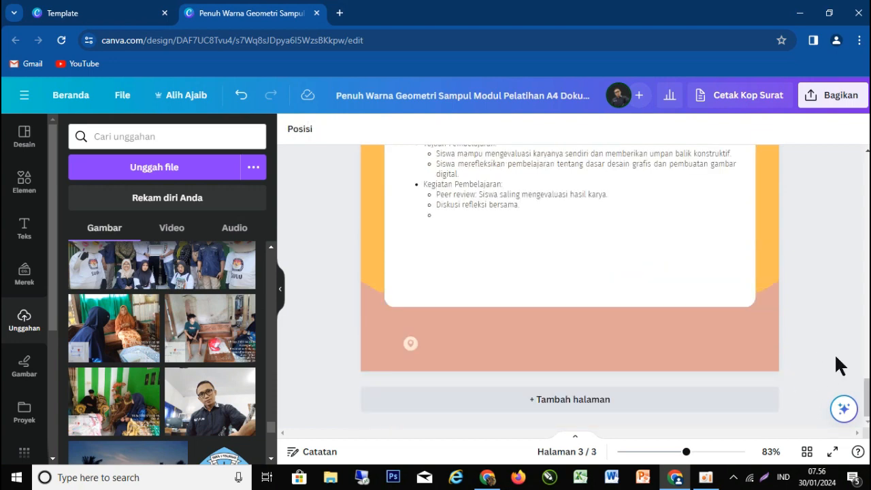
Step: Review the module's cover and the lesson-plan content on page 2
drag(868, 395, 868, 174)
scroll(570, 286, down, 3)
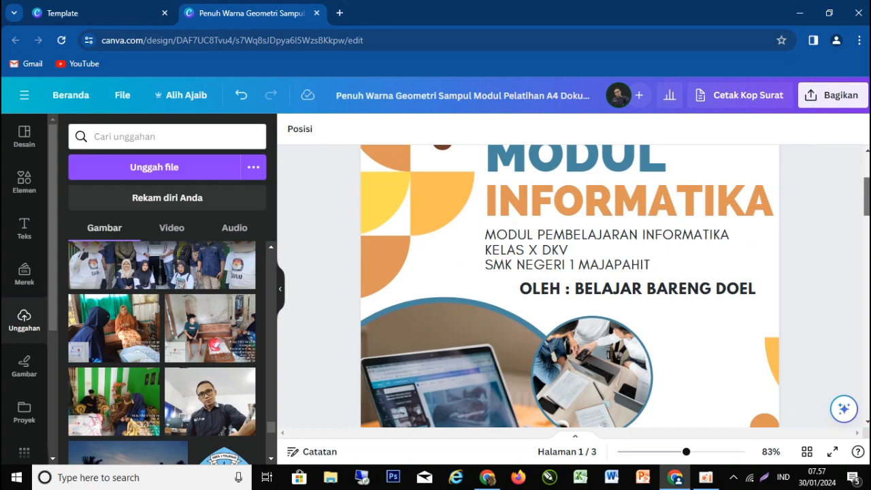
scroll(569, 286, down, 8)
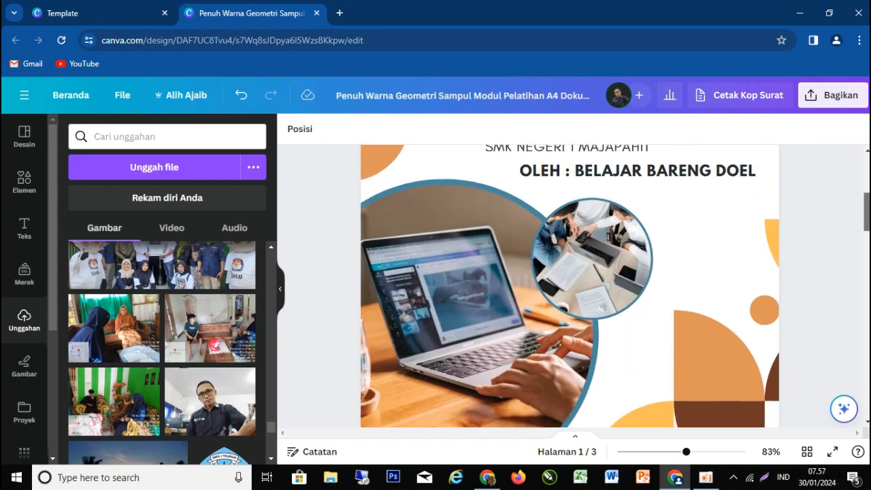
scroll(570, 286, down, 6)
scroll(569, 286, up, 4)
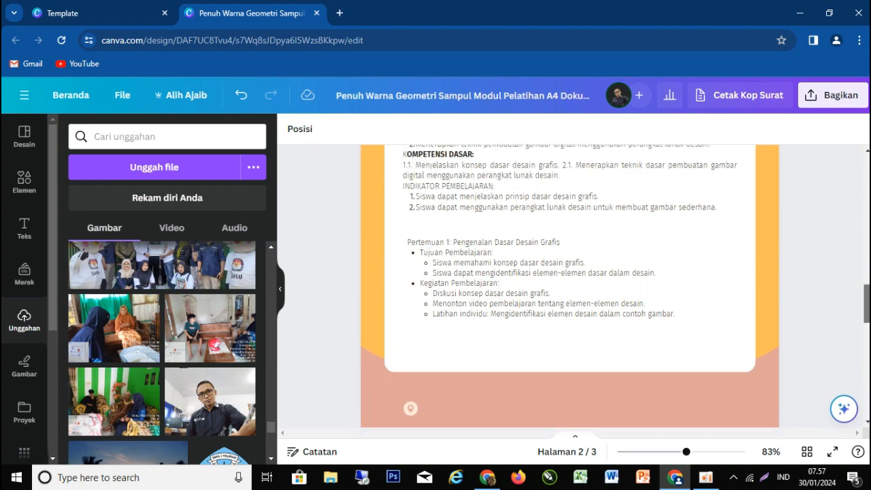
scroll(570, 286, up, 8)
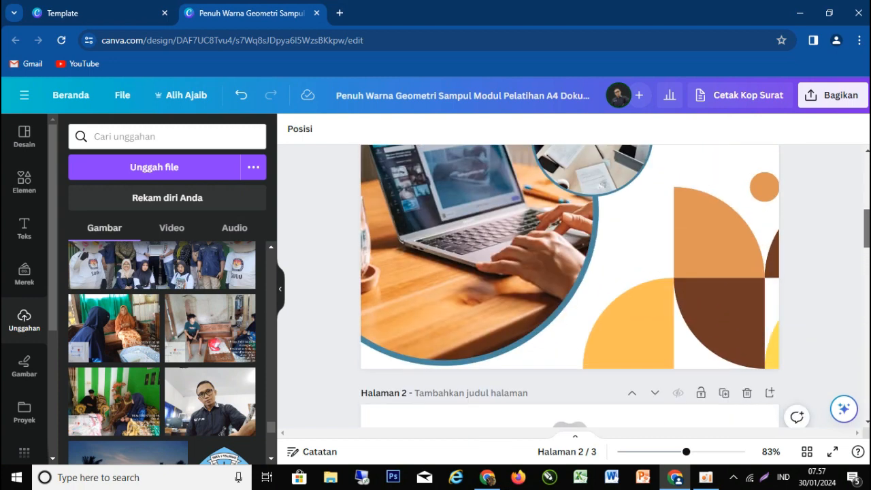
scroll(570, 286, up, 3)
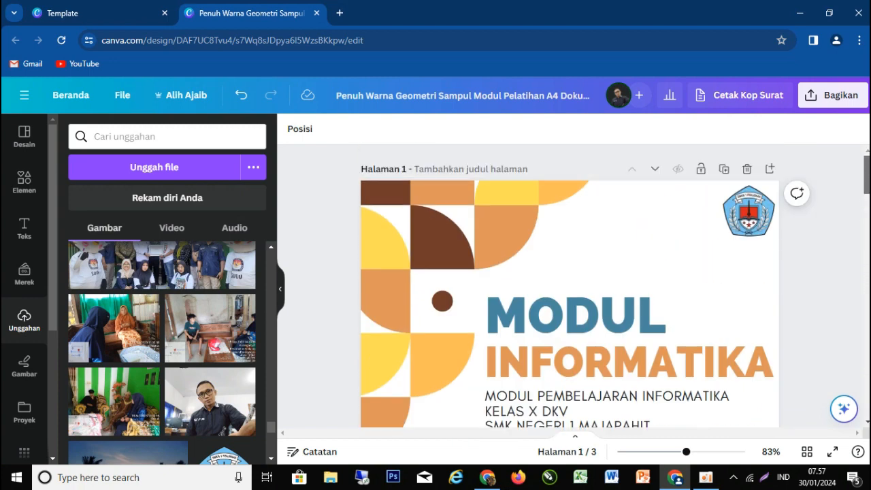
scroll(570, 286, down, 3)
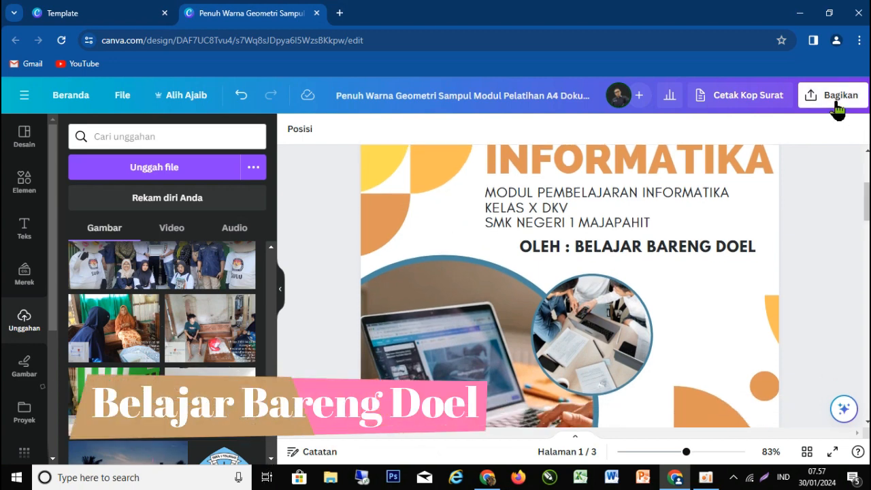
Step: Examine the file types offered for downloading the design, and leave the download settings without exporting
click(838, 110)
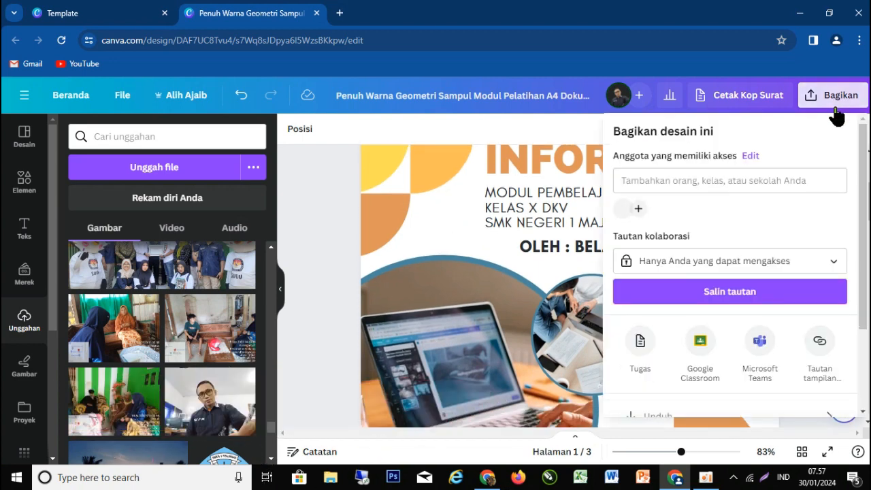
scroll(742, 286, down, 3)
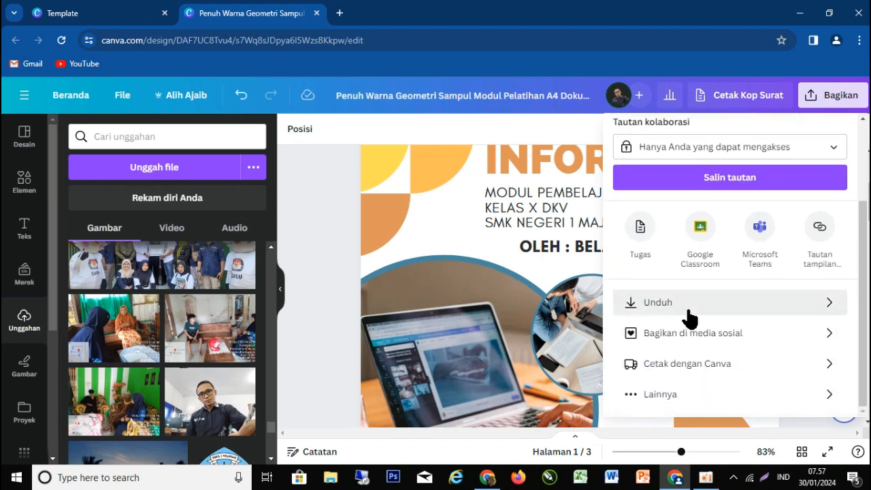
click(687, 306)
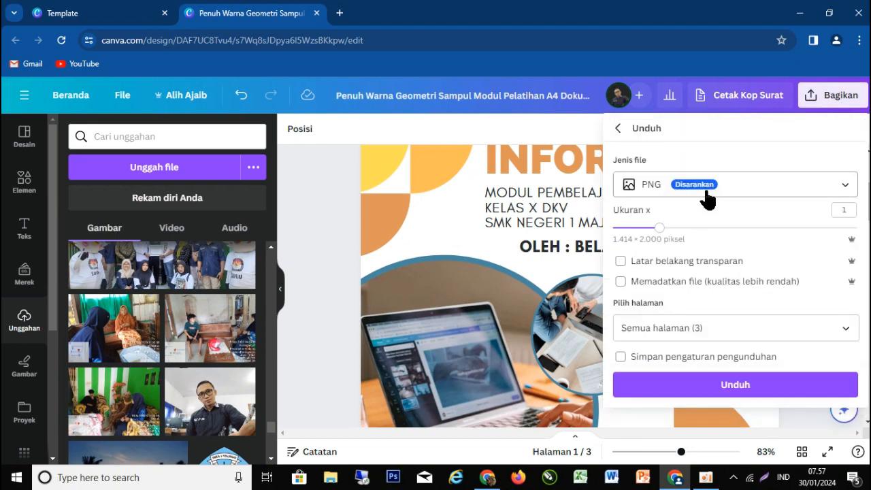
click(758, 196)
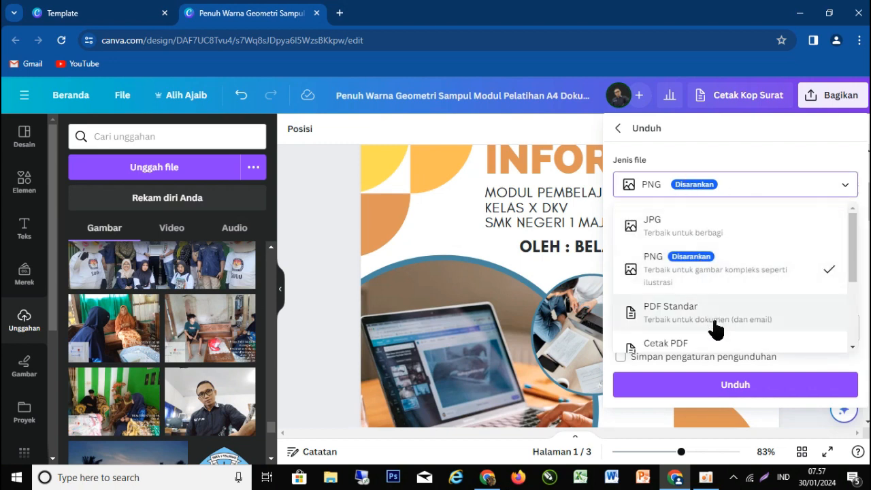
scroll(716, 329, down, 1)
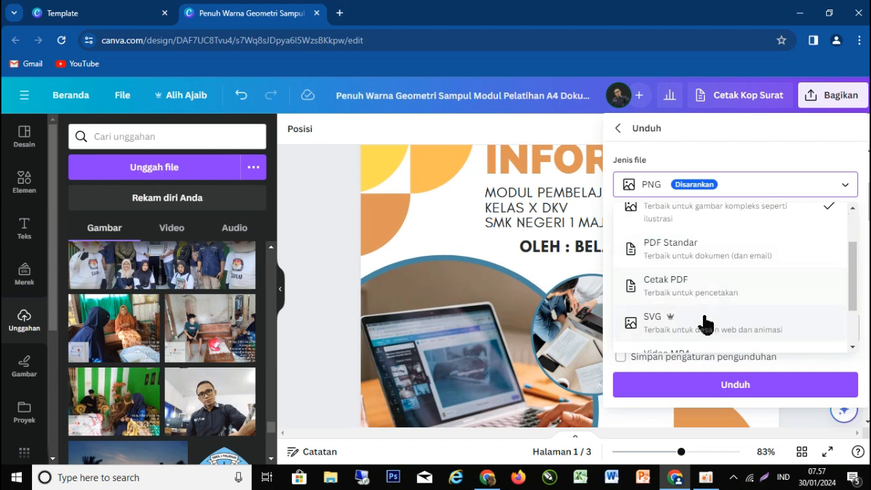
scroll(707, 324, down, 1)
scroll(715, 320, up, 1)
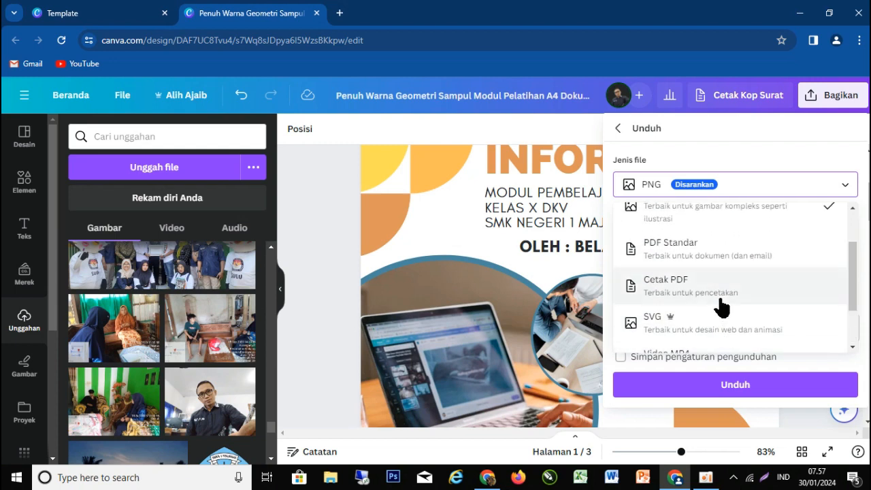
scroll(719, 293, up, 1)
click(446, 220)
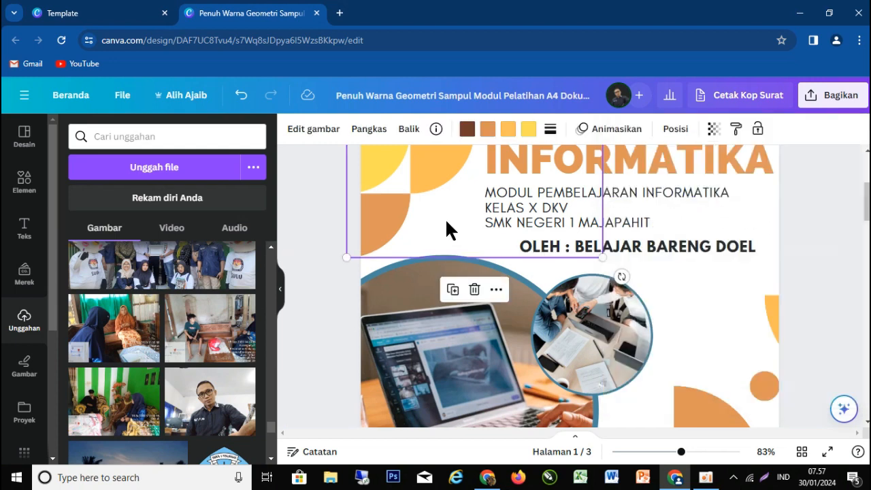
scroll(789, 334, down, 10)
scroll(769, 344, down, 10)
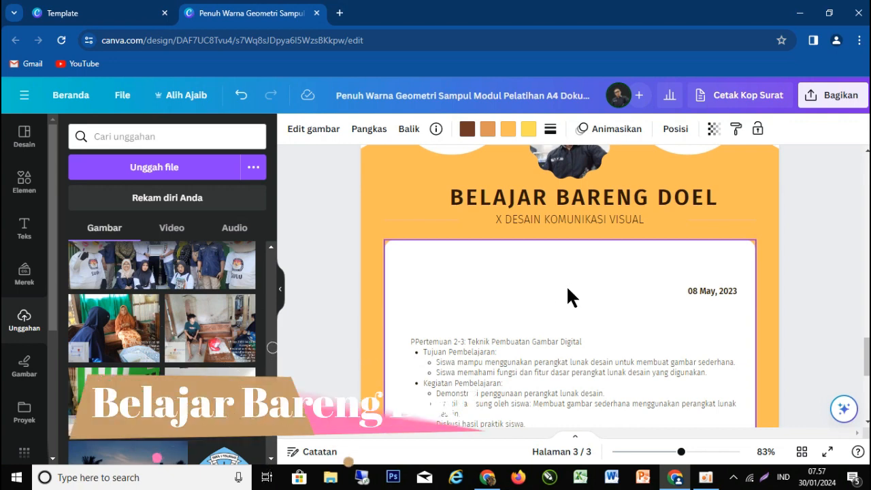
Step: Switch to ChatGPT, review the lesson-plan prompt and the generated RPP from its identity section to the Pertemuan material, and return to the Canva design
click(487, 477)
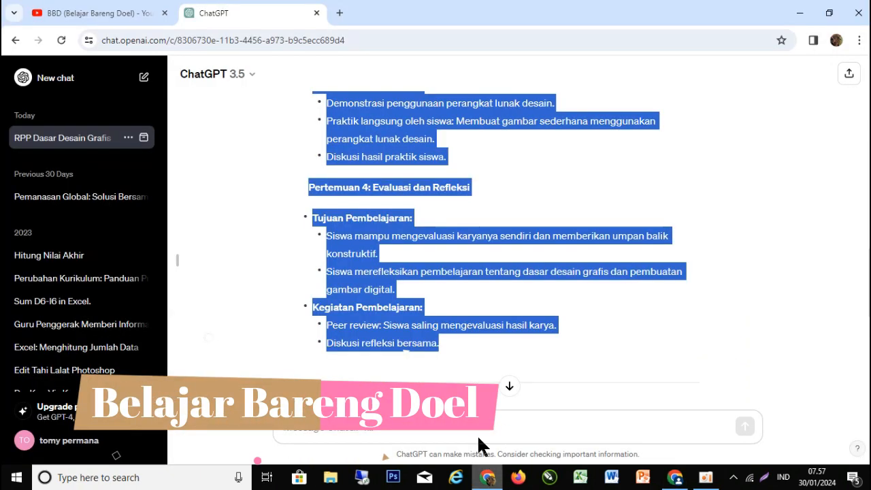
scroll(705, 286, down, 1)
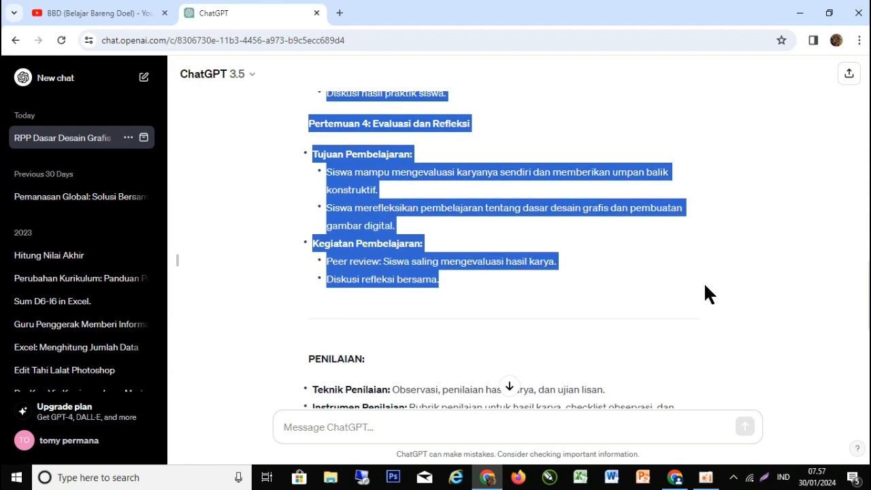
scroll(503, 245, up, 20)
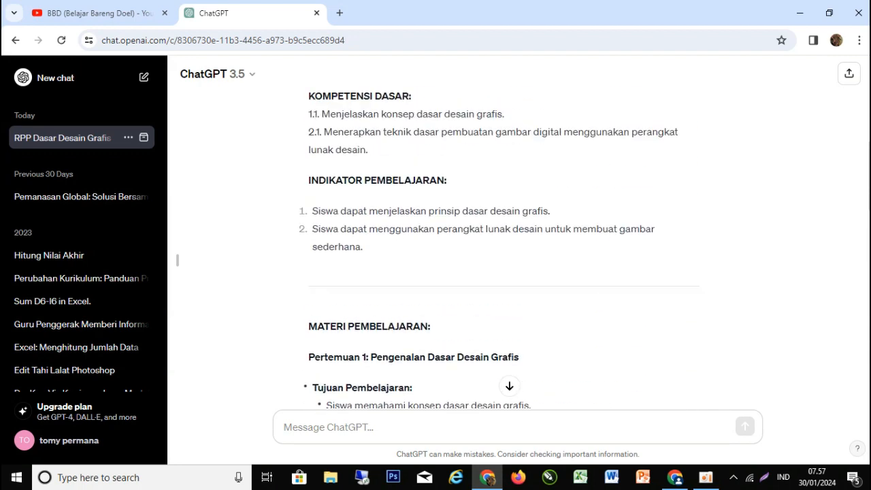
scroll(504, 245, up, 1)
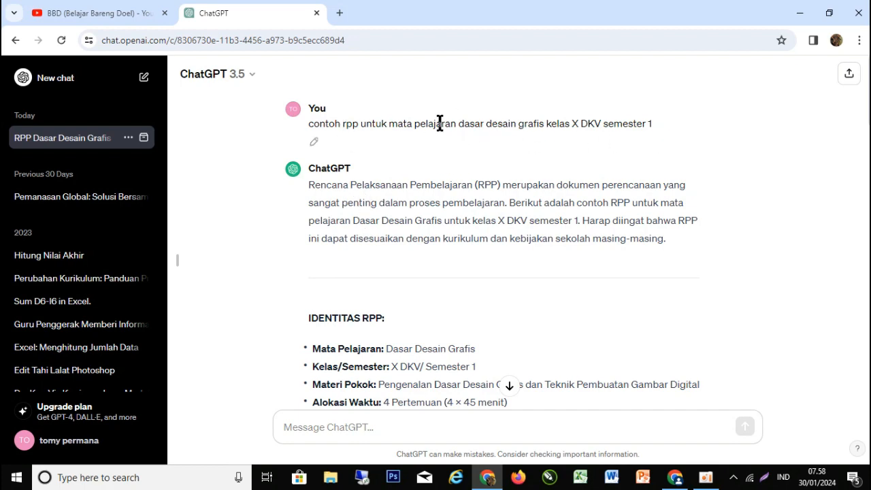
scroll(429, 329, down, 4)
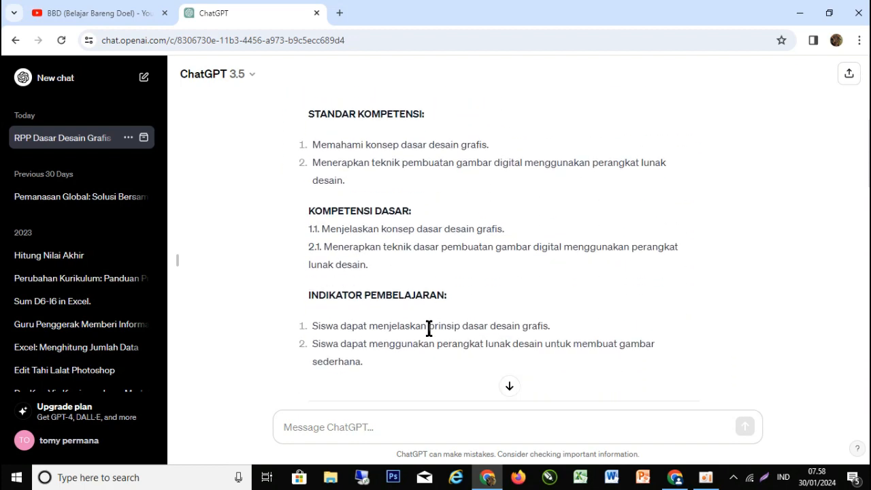
scroll(427, 328, down, 1)
scroll(429, 331, down, 5)
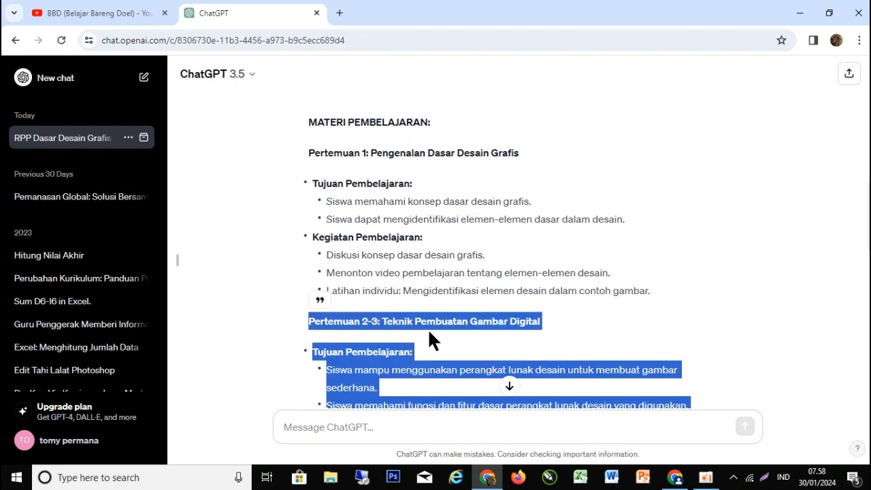
click(674, 478)
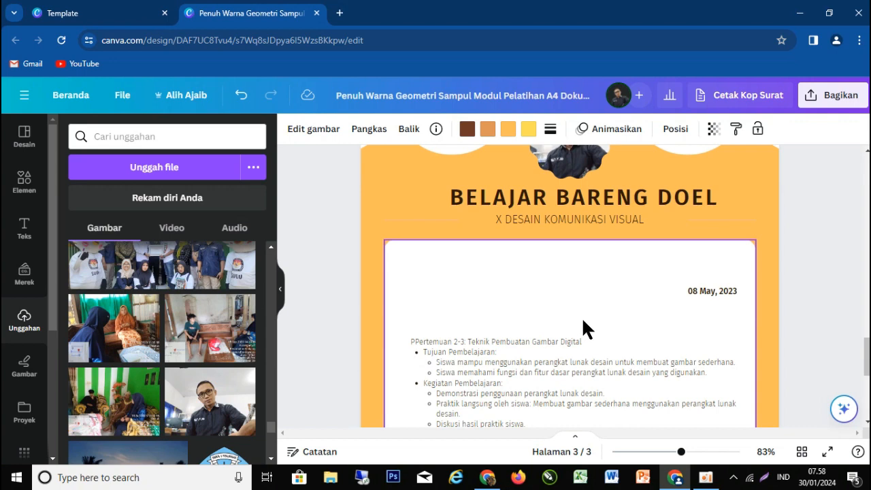